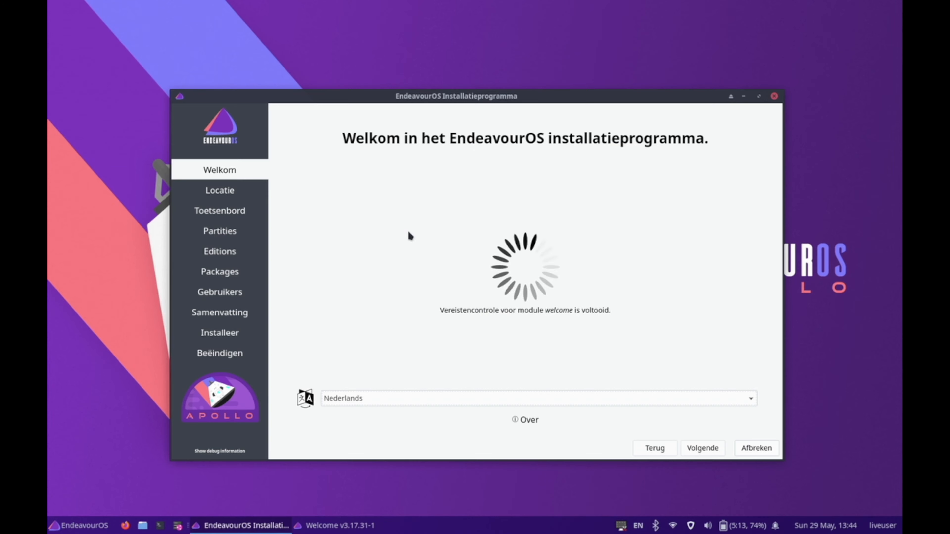
{"action": "left_click", "coordinate": [406, 397]}
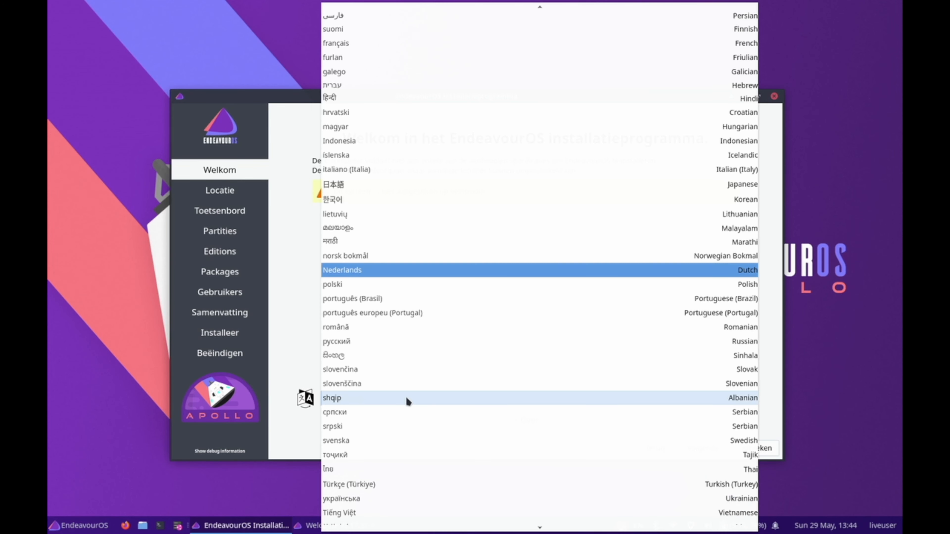
{"action": "type", "text": "am"}
{"action": "key", "text": "Return"}
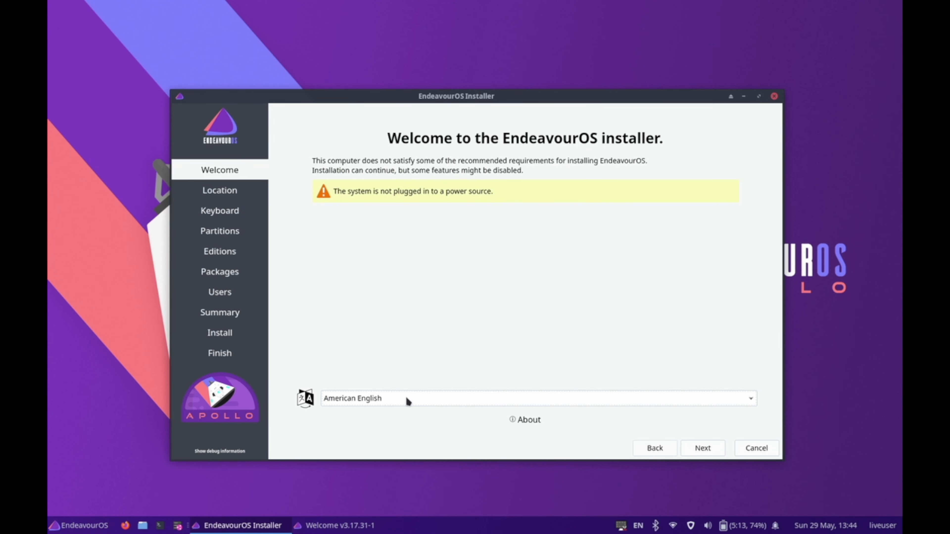
{"action": "left_click", "coordinate": [709, 448]}
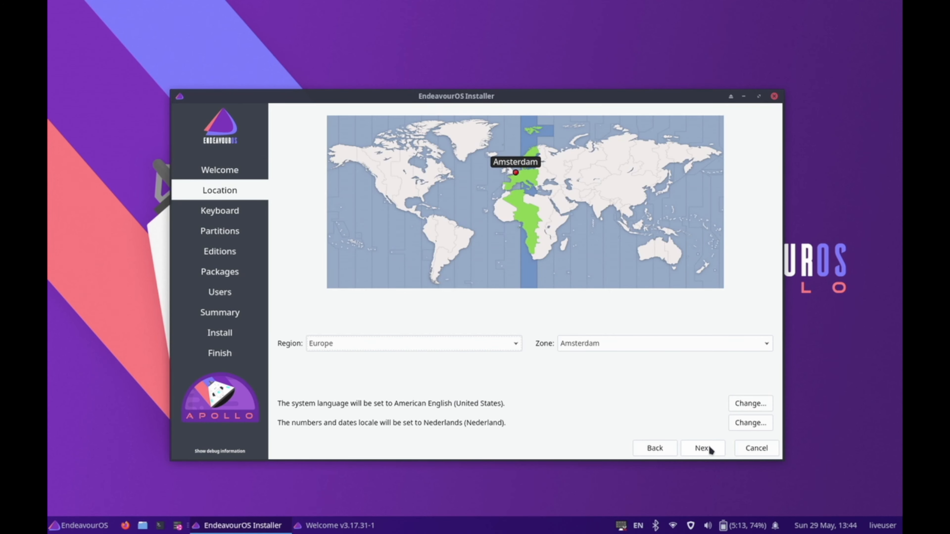
{"action": "left_click", "coordinate": [709, 448]}
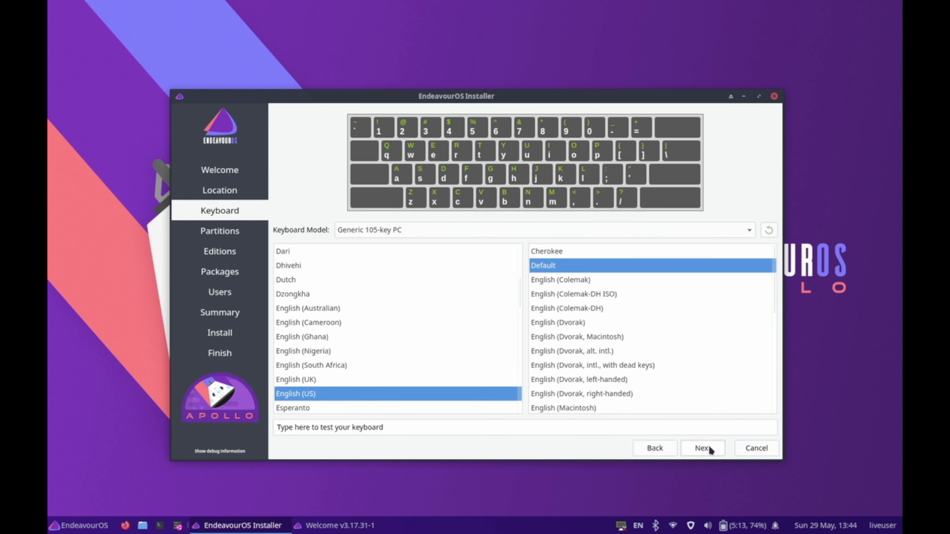
{"action": "left_click", "coordinate": [709, 448]}
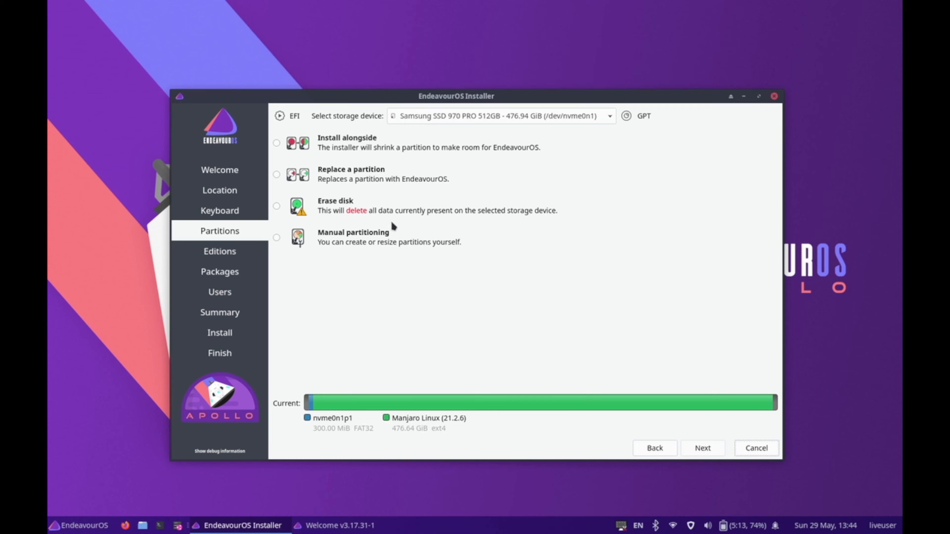
{"action": "left_click", "coordinate": [377, 209]}
{"action": "left_click", "coordinate": [713, 455]}
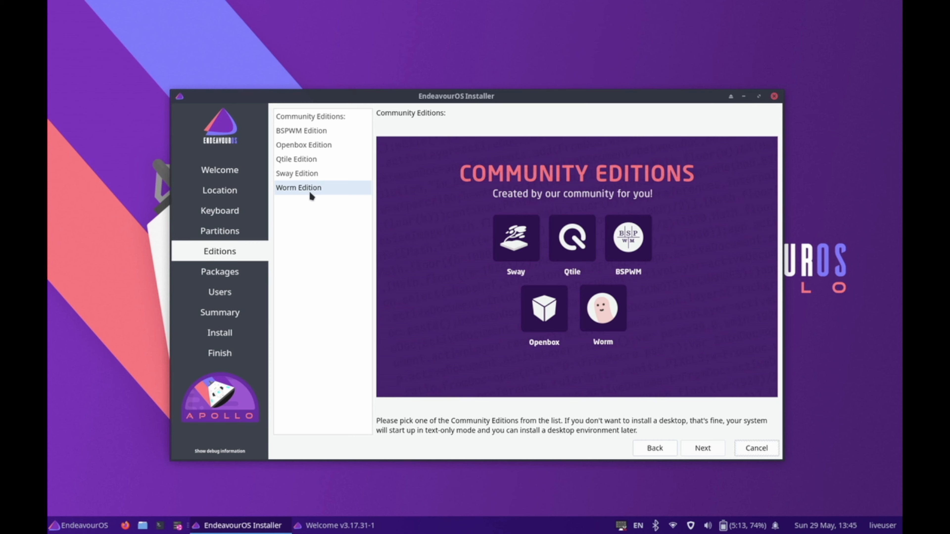
{"action": "left_click", "coordinate": [658, 453]}
{"action": "left_click", "coordinate": [658, 454]}
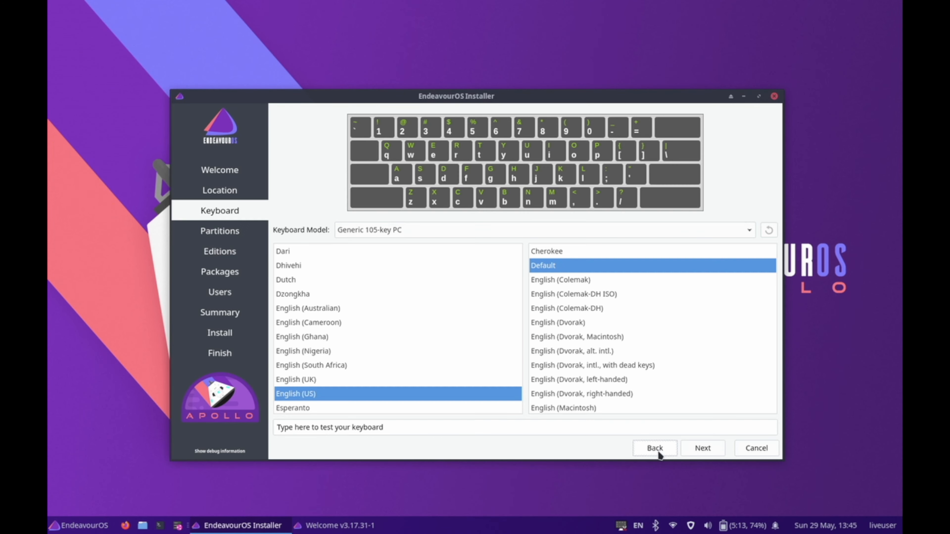
{"action": "left_click", "coordinate": [774, 97]}
{"action": "left_click", "coordinate": [462, 281]}
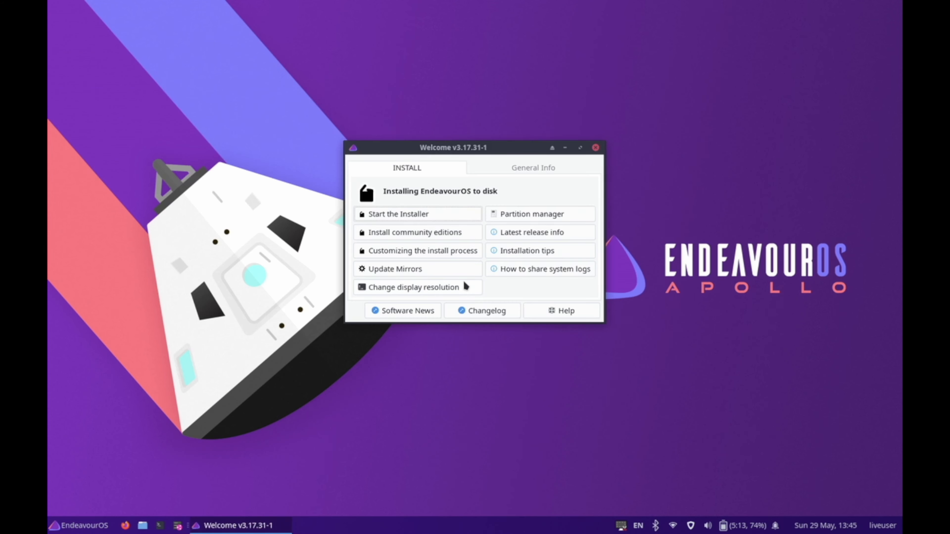
Step: Start the EndeavourOS installer using the online installation method
{"action": "left_click", "coordinate": [401, 213]}
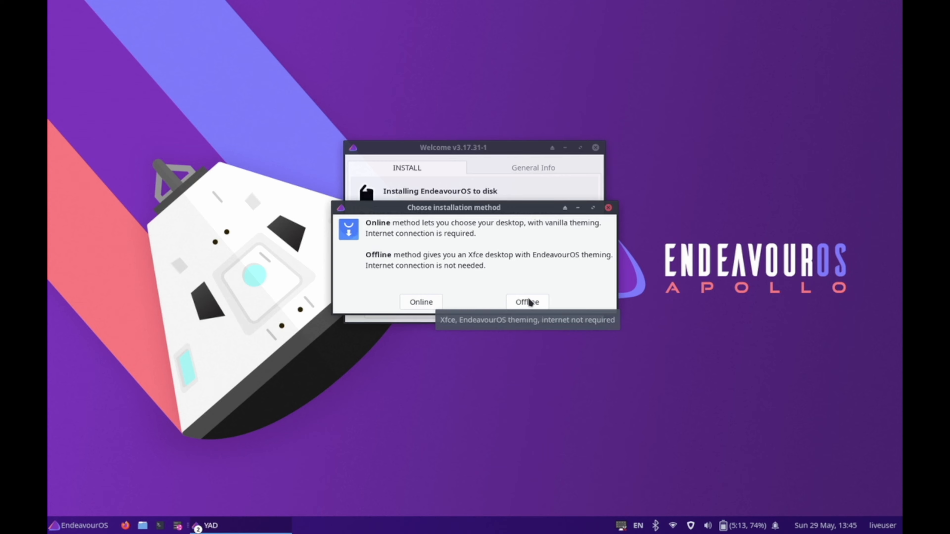
{"action": "left_click", "coordinate": [67, 527]}
{"action": "left_click", "coordinate": [67, 527]}
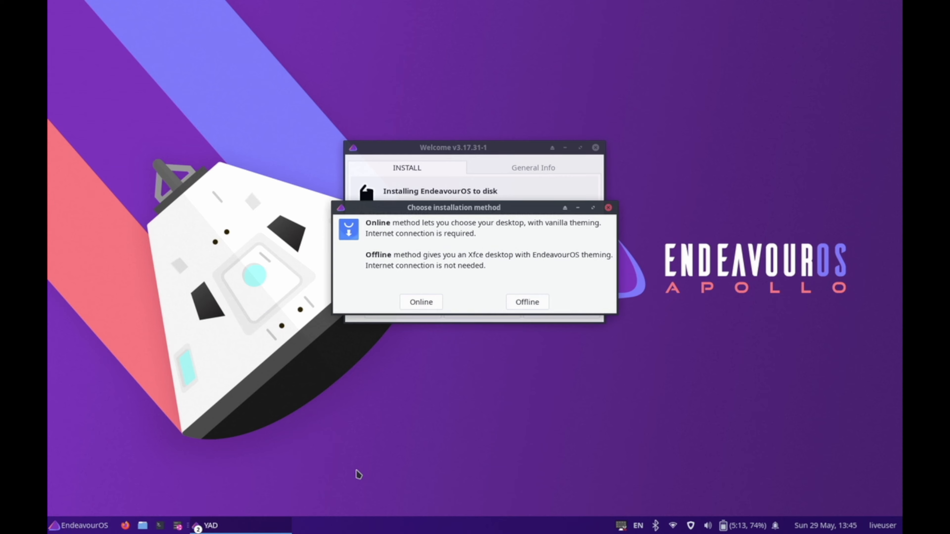
{"action": "left_click", "coordinate": [423, 305]}
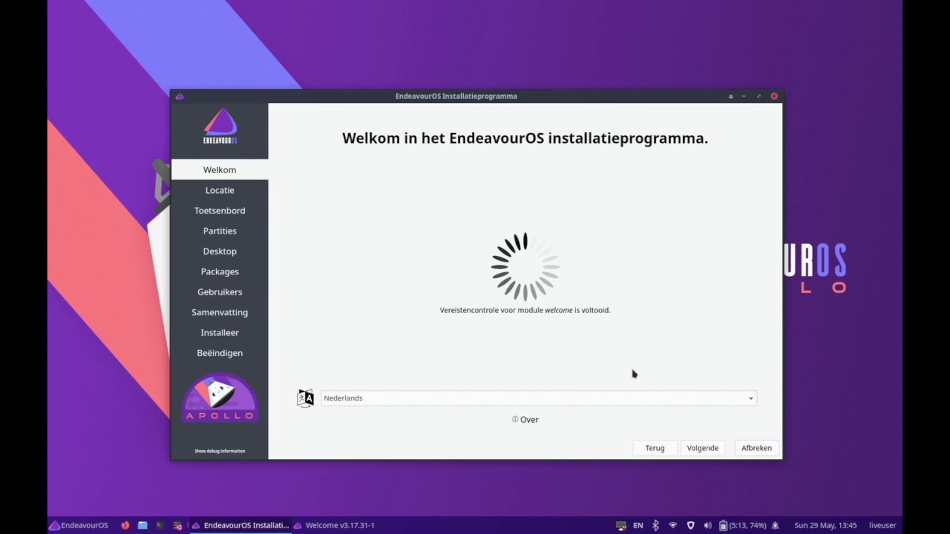
Step: Set the installer language to American English
{"action": "left_click", "coordinate": [520, 403]}
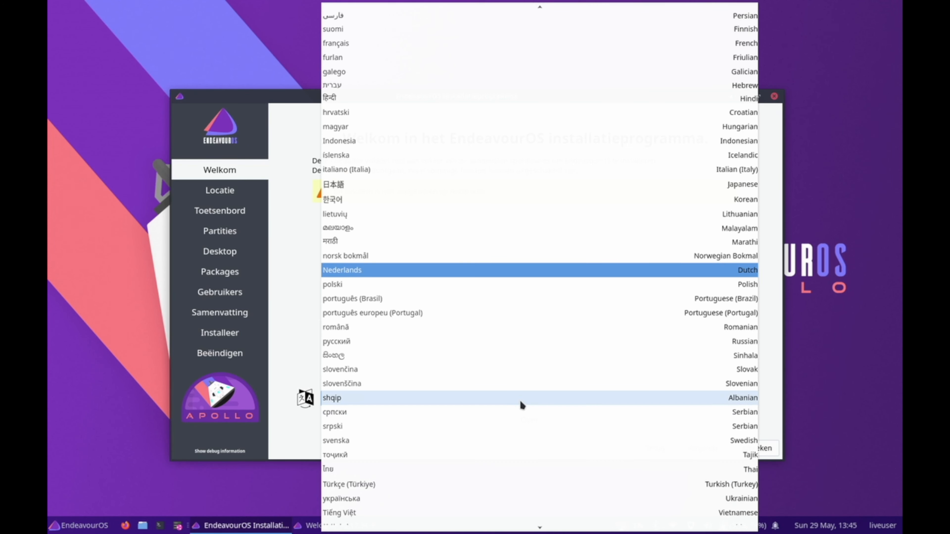
{"action": "scroll", "coordinate": [520, 403], "scroll_direction": "up", "scroll_amount": 10}
{"action": "left_click", "coordinate": [520, 402]}
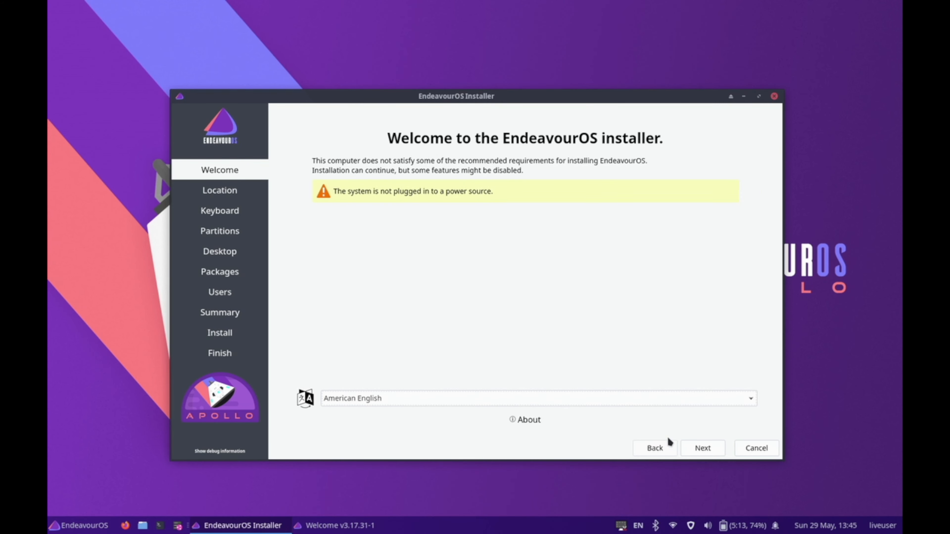
Step: Accept the Europe/Amsterdam location and the default English (US) keyboard layout, continuing to the partitioning options
{"action": "left_click", "coordinate": [703, 448]}
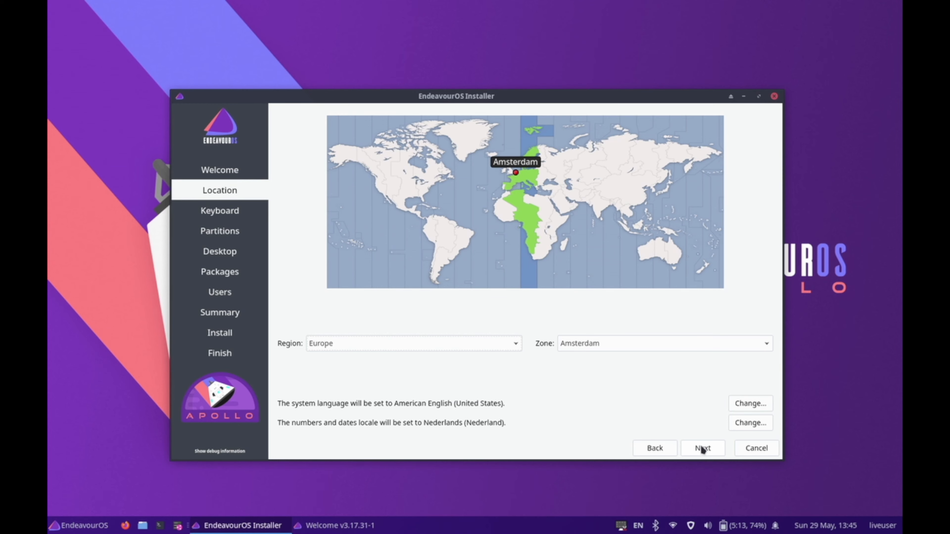
{"action": "left_click", "coordinate": [701, 448]}
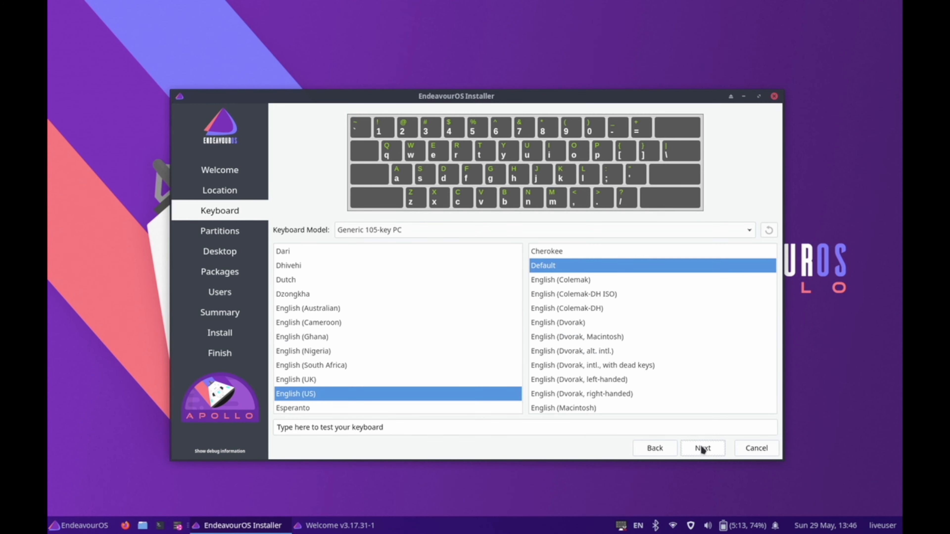
{"action": "left_click", "coordinate": [701, 449]}
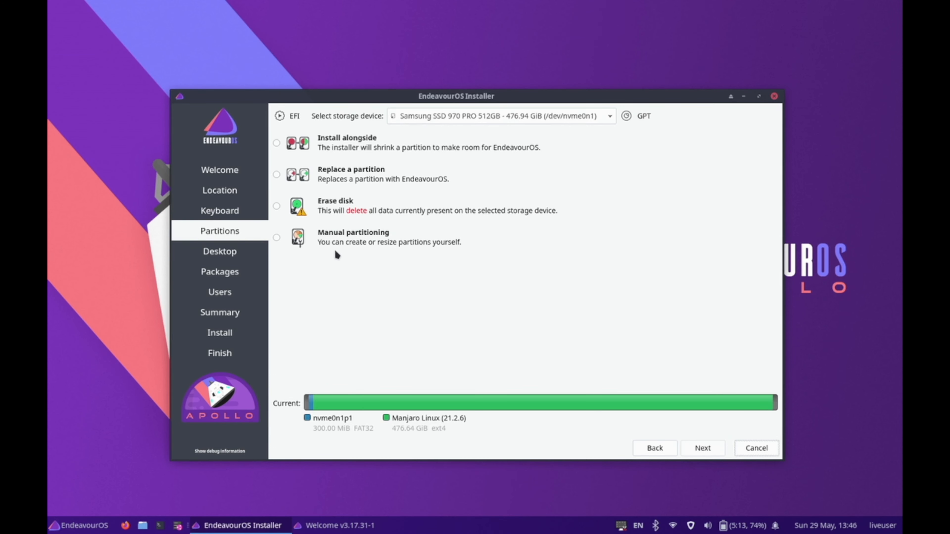
Step: Choose to erase the Samsung SSD, keep No Swap and the ext4 file system, and continue to desktop selection
{"action": "left_click", "coordinate": [327, 203]}
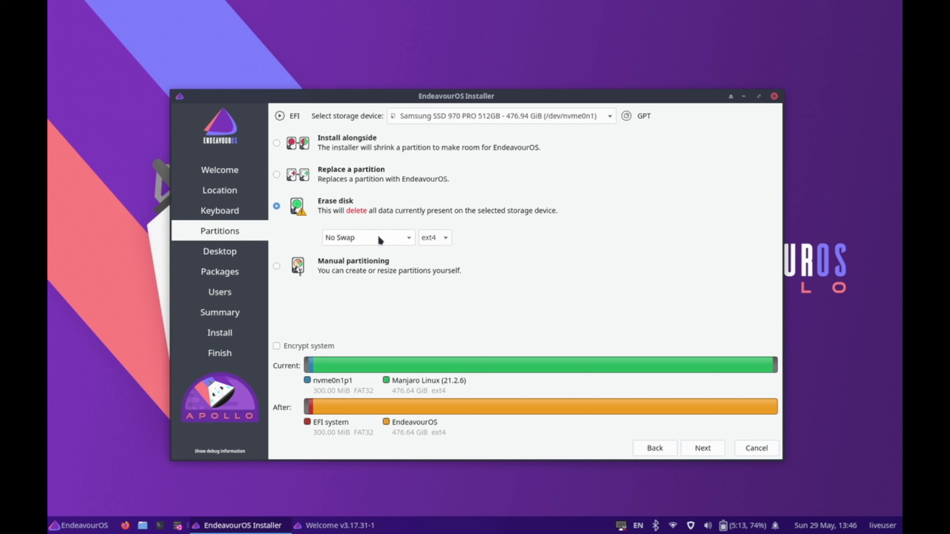
{"action": "left_click", "coordinate": [412, 240]}
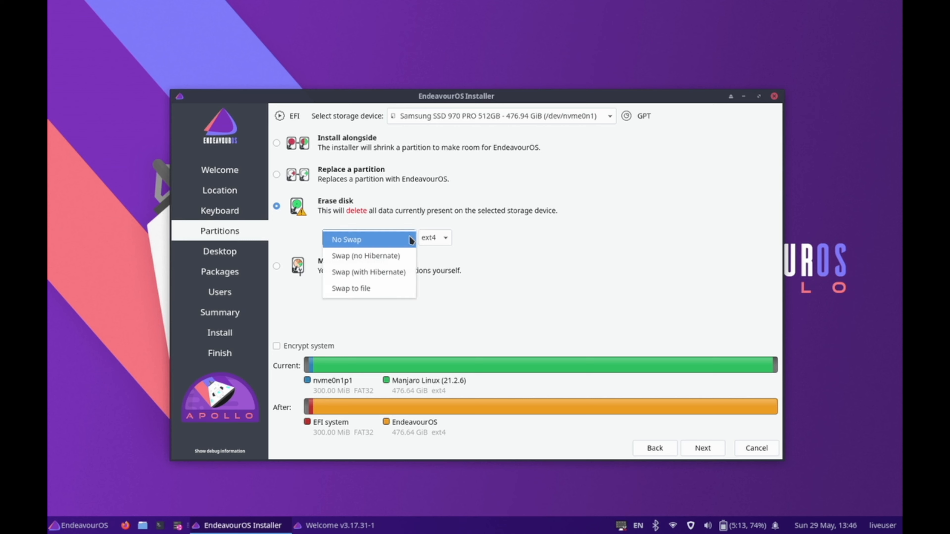
{"action": "left_click", "coordinate": [412, 240]}
{"action": "left_click", "coordinate": [449, 241]}
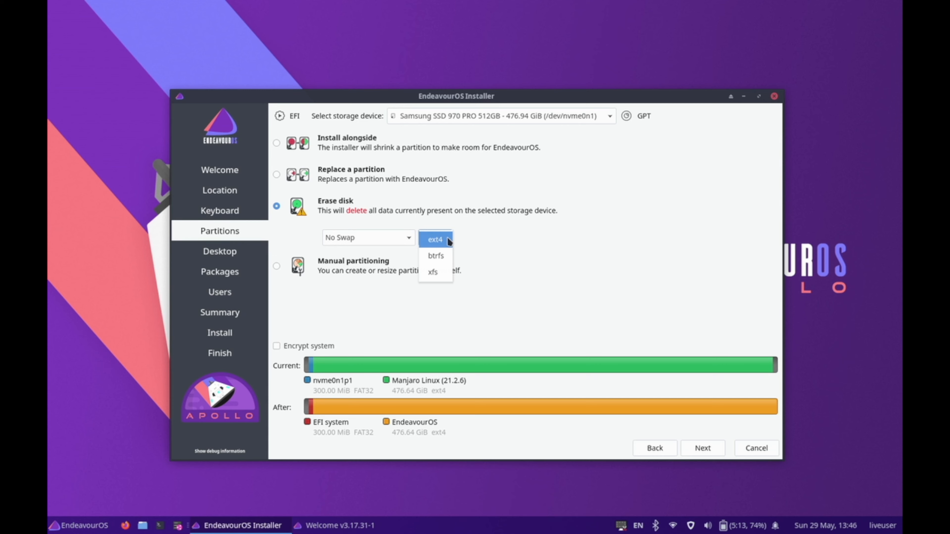
{"action": "left_click", "coordinate": [512, 243]}
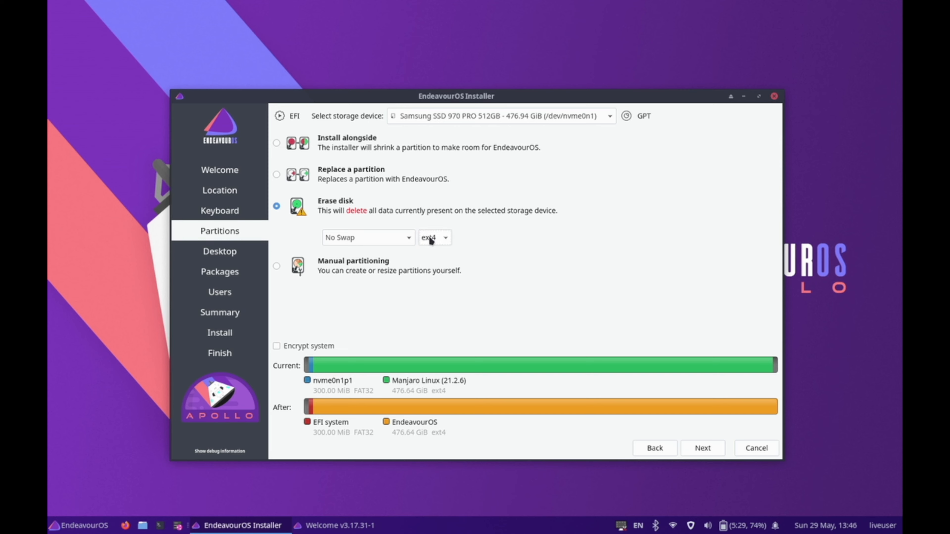
{"action": "left_click", "coordinate": [707, 453]}
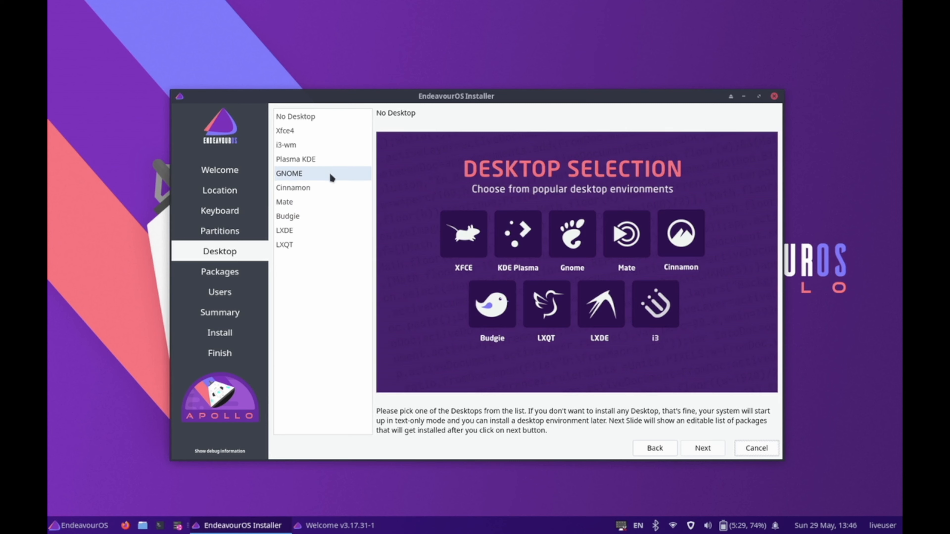
Step: Select the Plasma KDE desktop and accept its default package selection after reviewing the Base-devel + Common packages group
{"action": "left_click", "coordinate": [323, 164]}
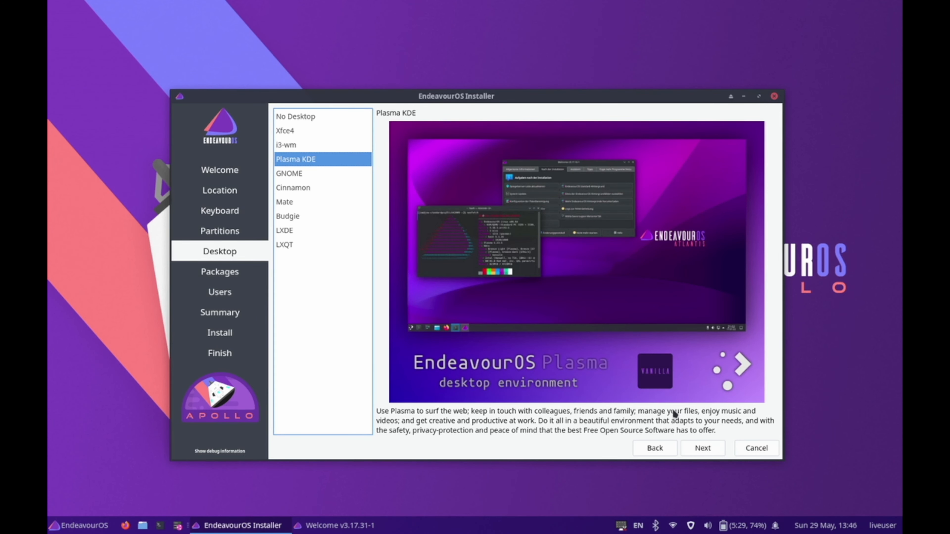
{"action": "left_click", "coordinate": [703, 449]}
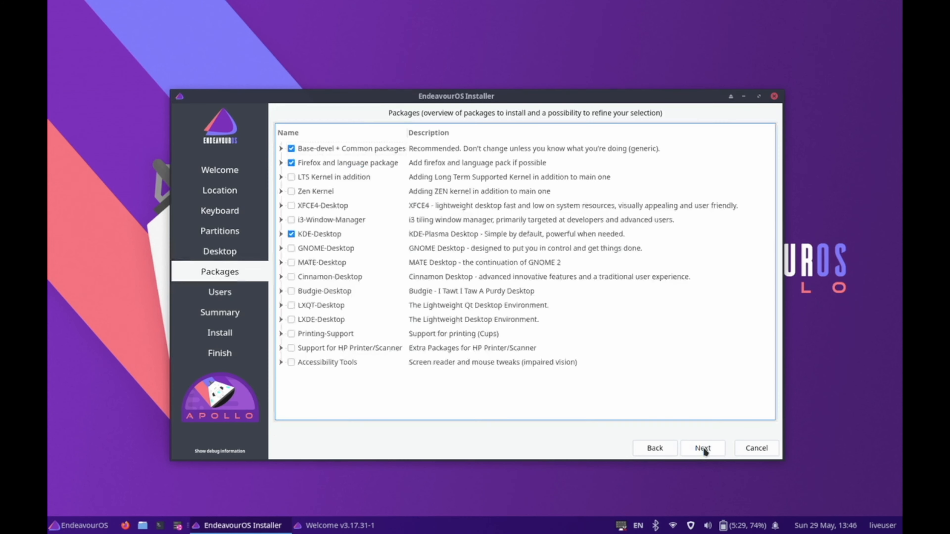
{"action": "left_click", "coordinate": [280, 148]}
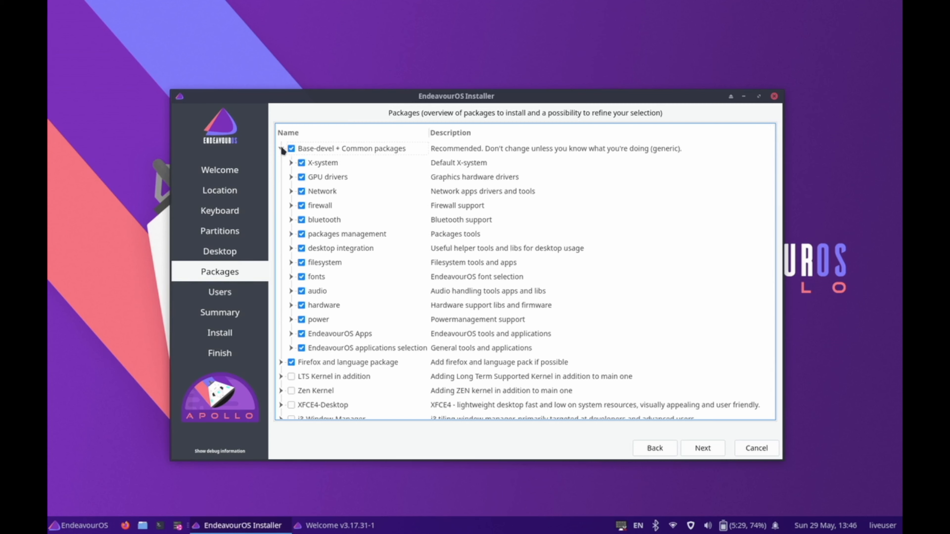
{"action": "left_click", "coordinate": [281, 149]}
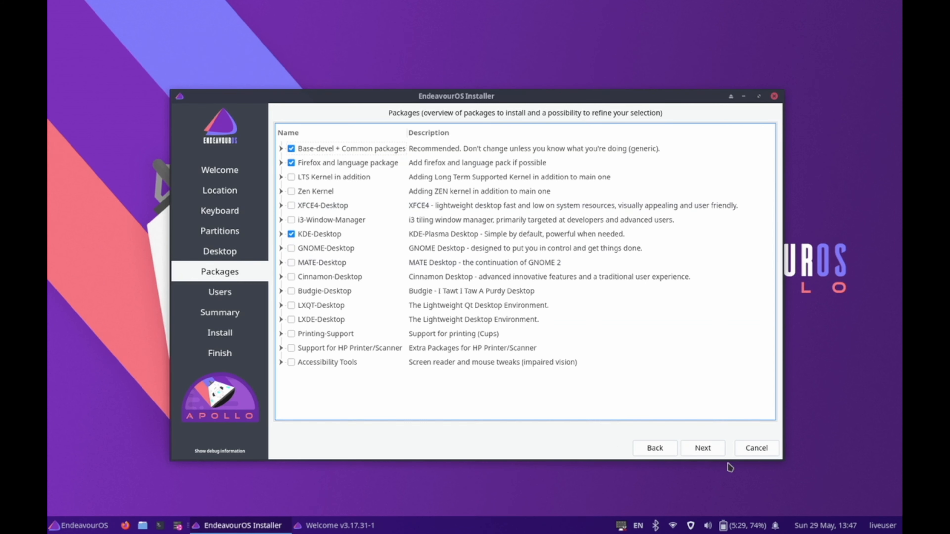
{"action": "left_click", "coordinate": [708, 452]}
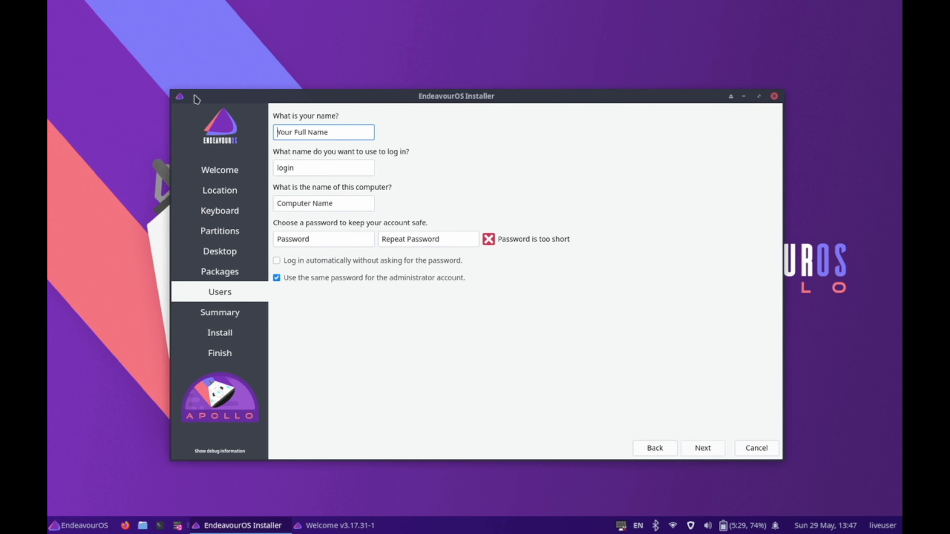
Step: Enter the user's full name and a login name, keeping the suggested computer name
{"action": "type", "text": "Ton"}
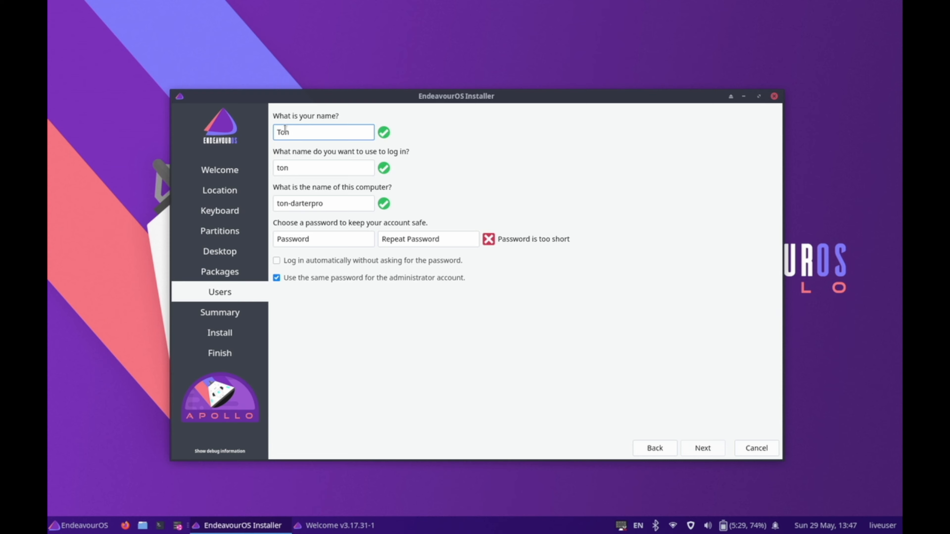
{"action": "type", "text": " vam Ravenzwaaij"}
{"action": "key", "text": "Tab"}
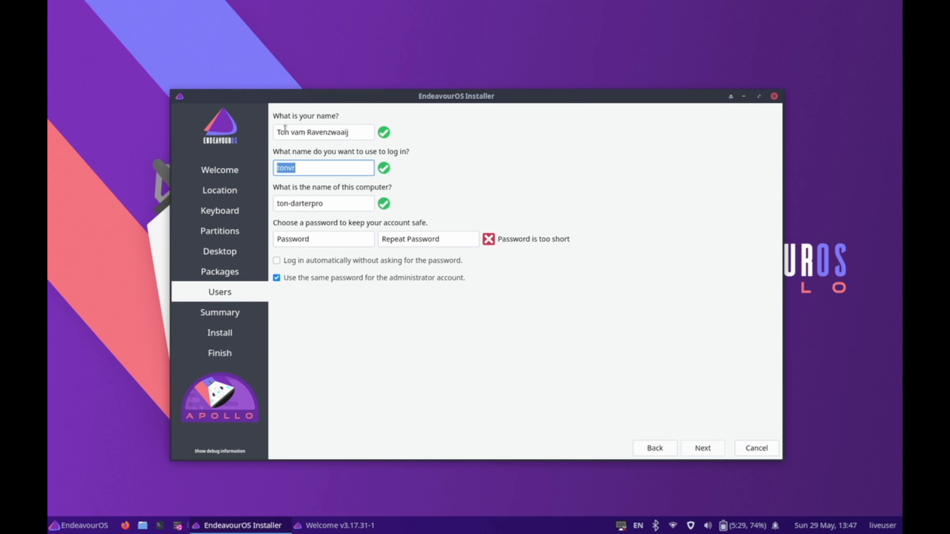
{"action": "type", "text": "ton"}
{"action": "key", "text": "Tab"}
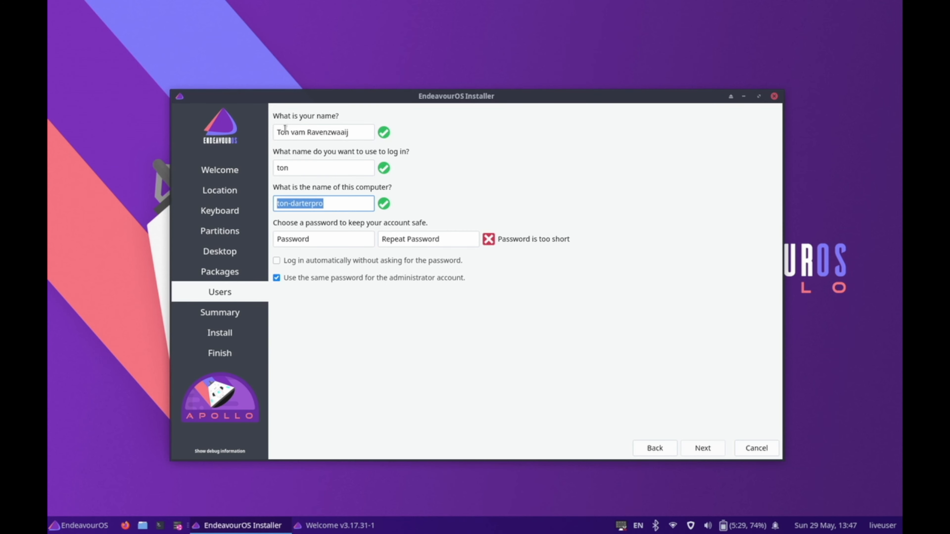
{"action": "key", "text": "Tab"}
Step: Enter the account password and repeat it for verification
{"action": "type", "text": "••"}
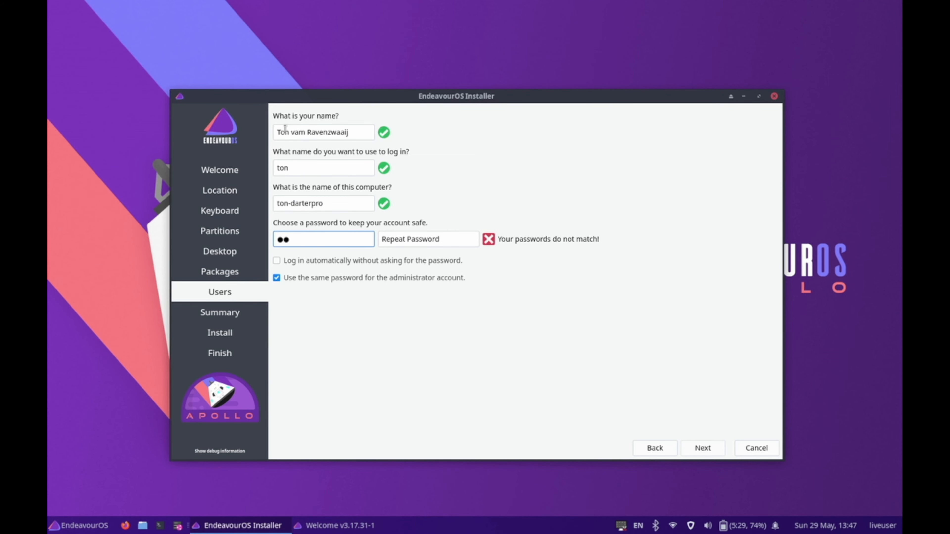
{"action": "type", "text": "•••••••••"}
{"action": "key", "text": "Tab"}
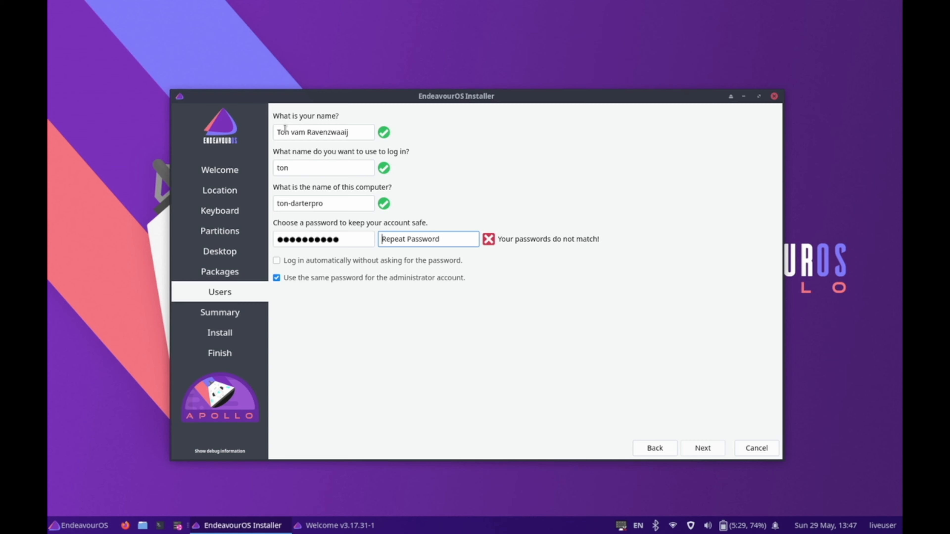
{"action": "type", "text": "•••••••••••"}
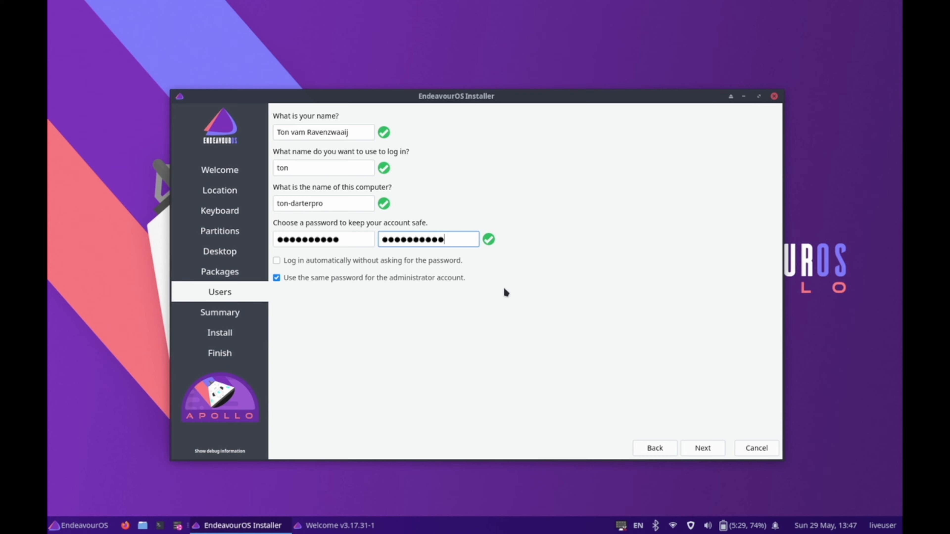
Step: Proceed past the installation summary and start installing EndeavourOS, confirming the disk changes
{"action": "left_click", "coordinate": [696, 454]}
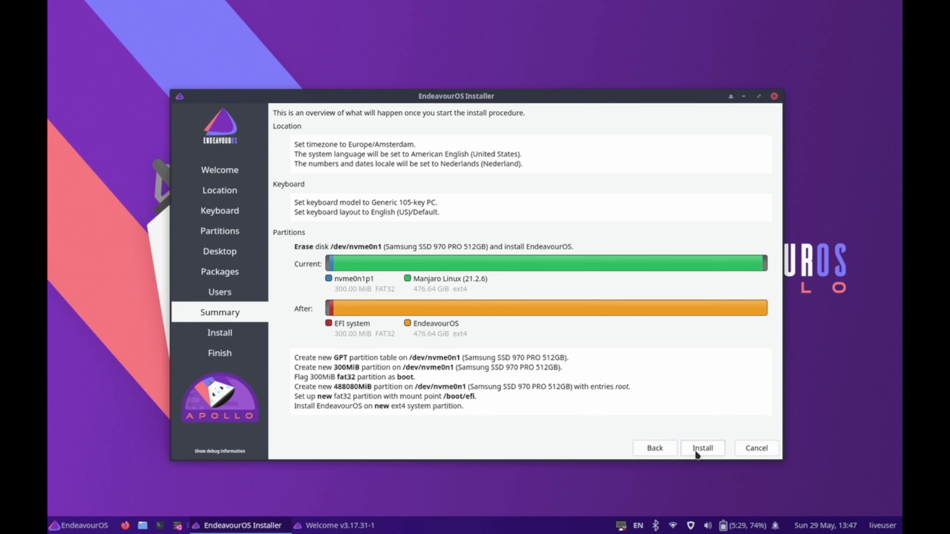
{"action": "left_click", "coordinate": [696, 454]}
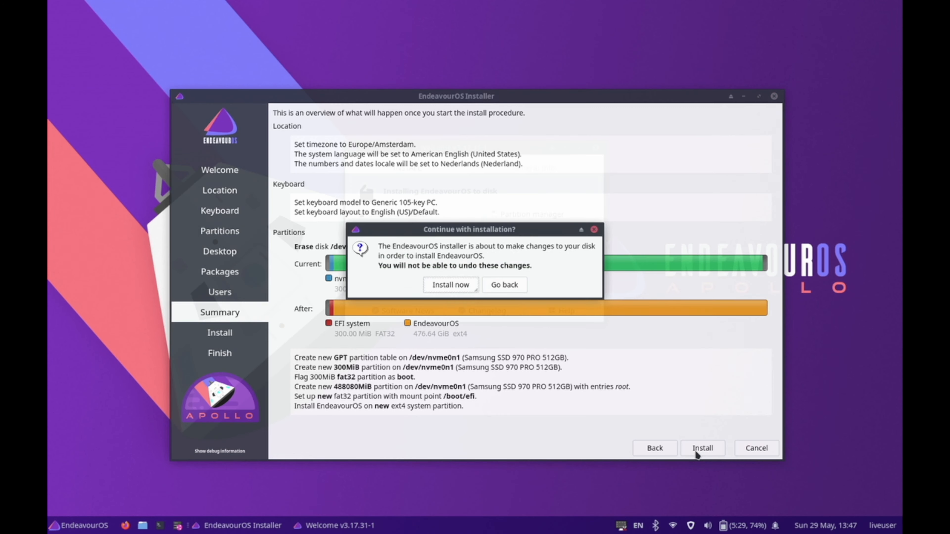
{"action": "left_click", "coordinate": [454, 290]}
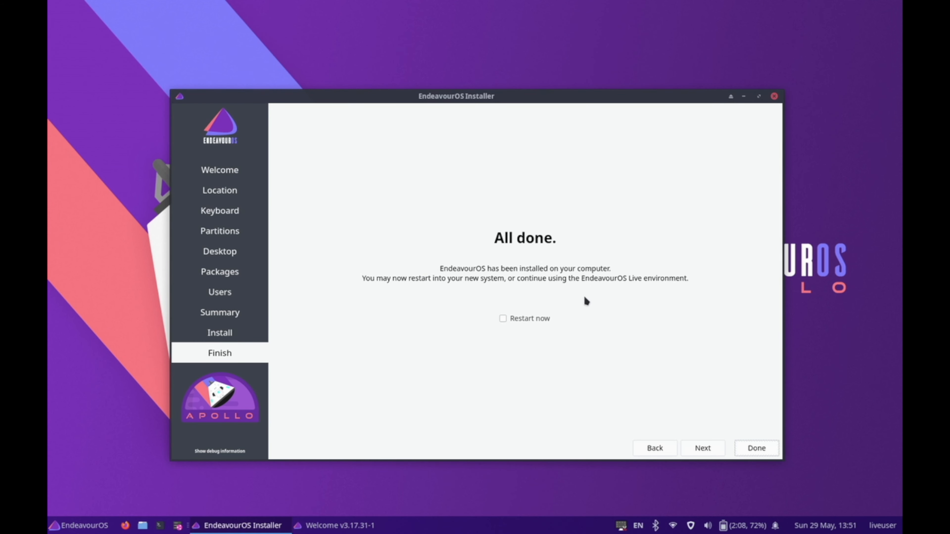
Step: Finish the installer with an immediate restart into the newly installed system
{"action": "left_click", "coordinate": [505, 320]}
{"action": "left_click", "coordinate": [765, 452]}
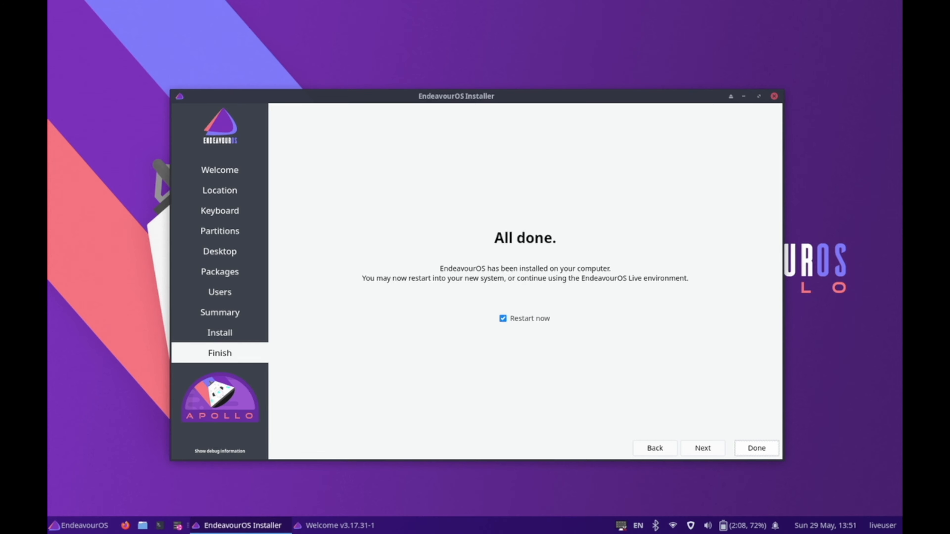
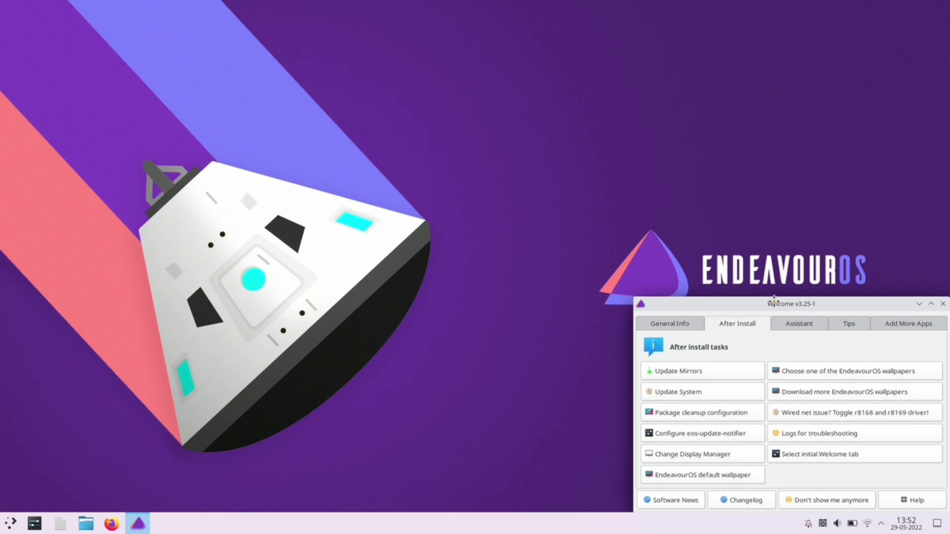
Step: Move the Welcome window to the upper middle of the desktop and review its general information before returning to the after-install tasks
{"action": "left_click_drag", "start_coordinate": [784, 304], "coordinate": [444, 103]}
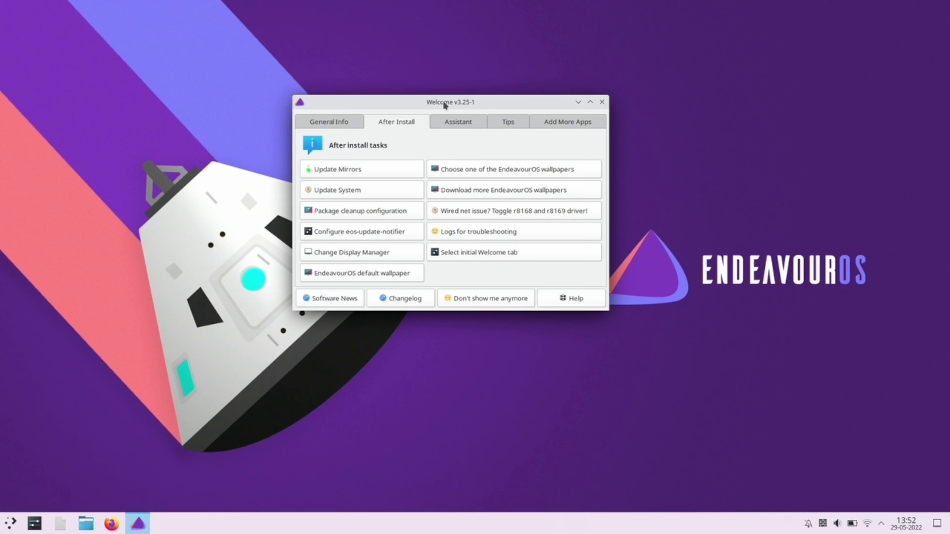
{"action": "left_click", "coordinate": [341, 123]}
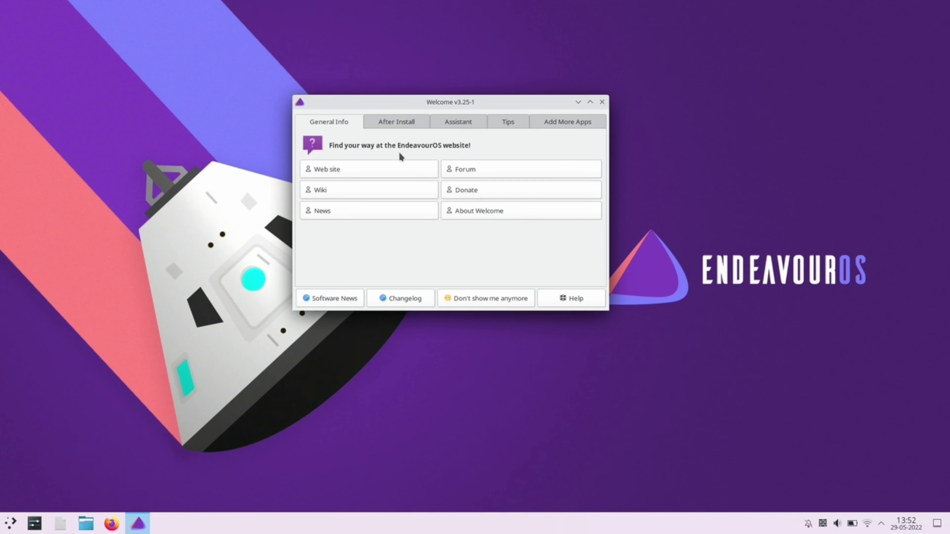
{"action": "left_click", "coordinate": [391, 124]}
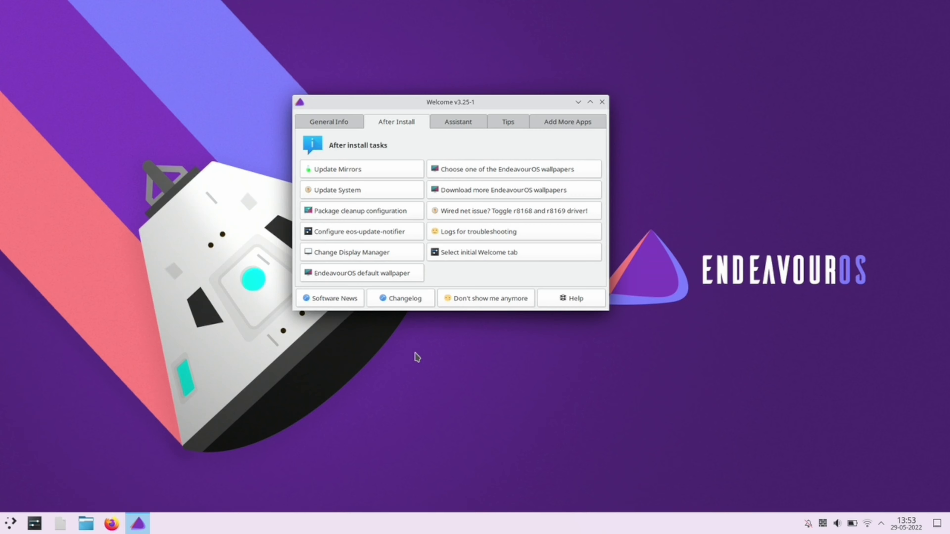
Step: Generate an Arch mirror list for the Netherlands with https mirrors and save it to /etc/pacman.d/mirrorlist, authenticating with the account password
{"action": "left_click", "coordinate": [360, 170]}
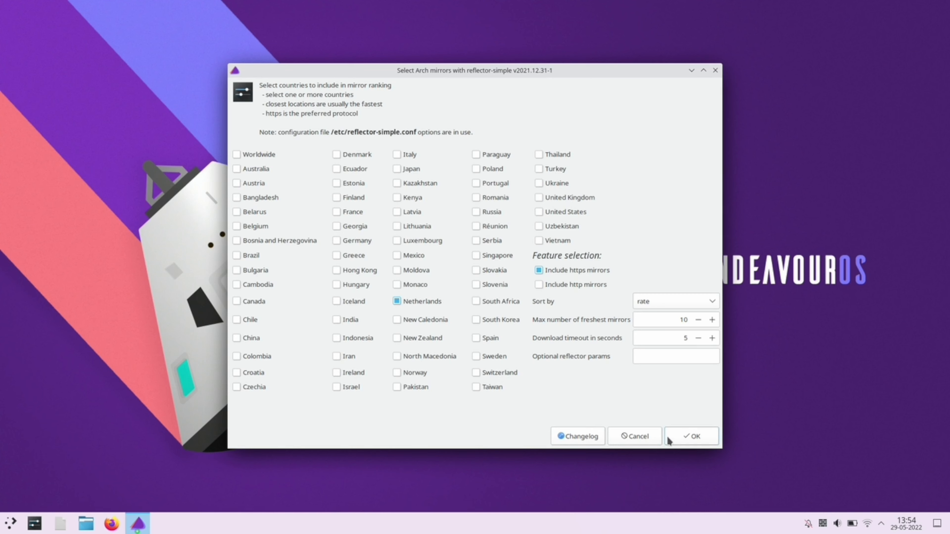
{"action": "left_click", "coordinate": [694, 436]}
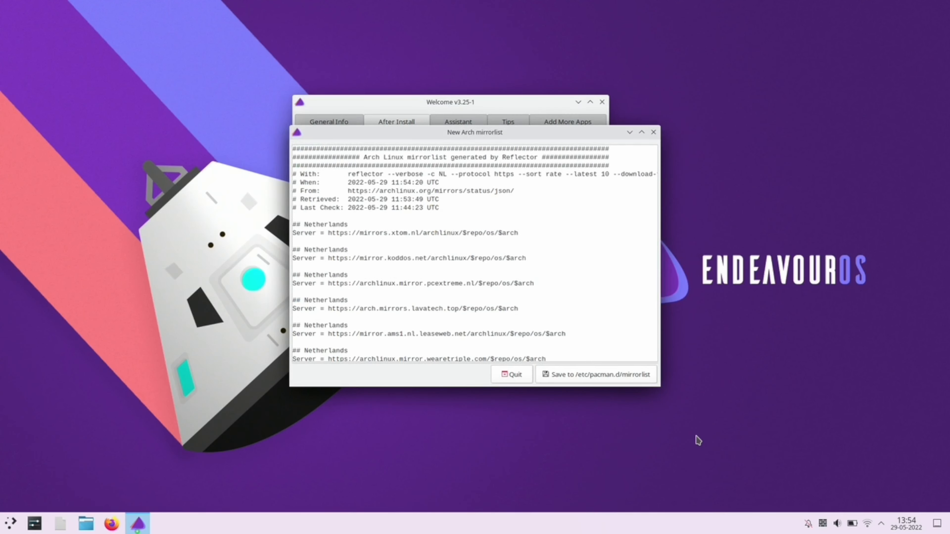
{"action": "left_click", "coordinate": [618, 374]}
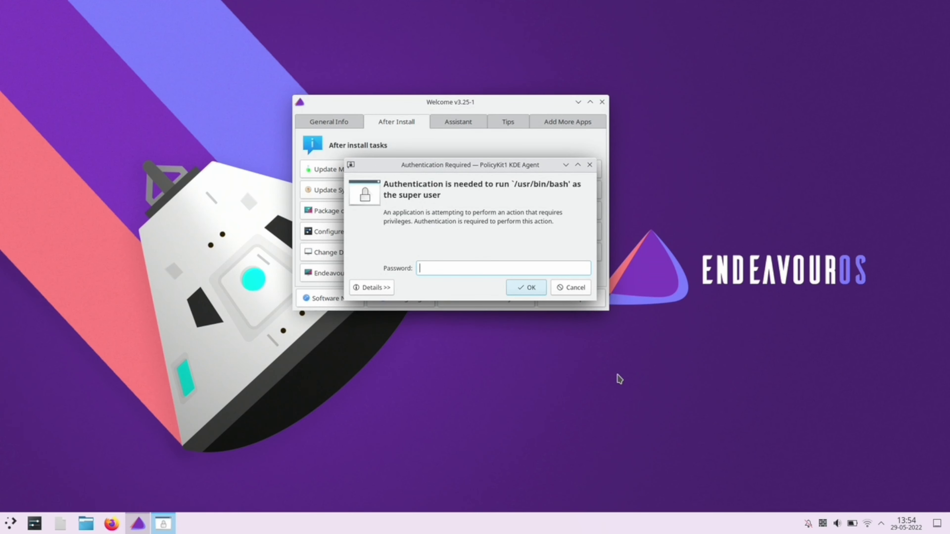
{"action": "type", "text": "●●●●●●●●●●"}
{"action": "key", "text": "Return"}
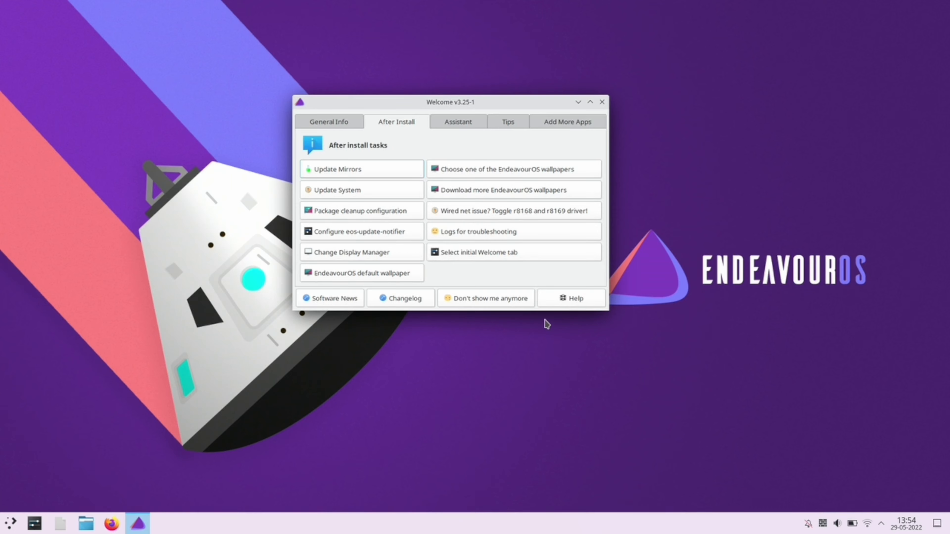
Step: Run the system update for Arch, EndeavourOS and AUR packages and close its terminal window
{"action": "left_click", "coordinate": [376, 192]}
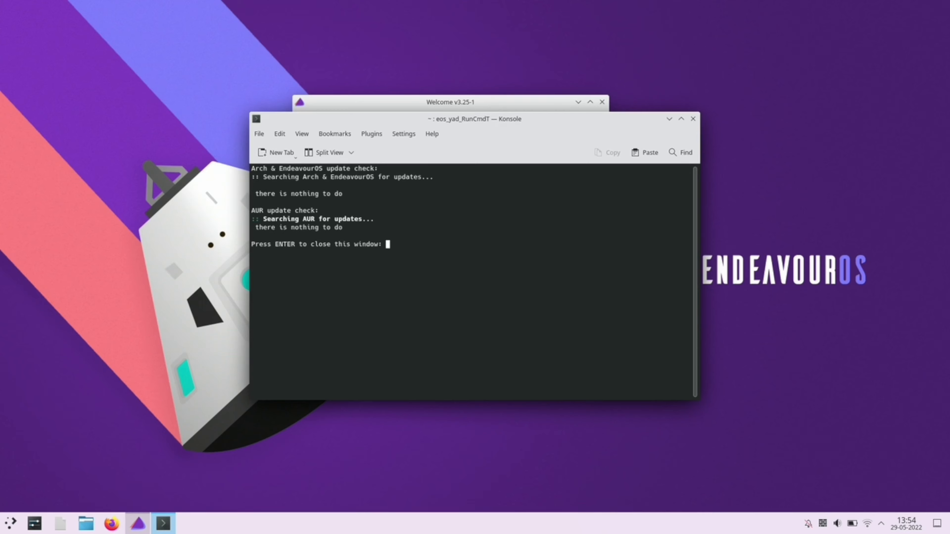
{"action": "key", "text": "Return"}
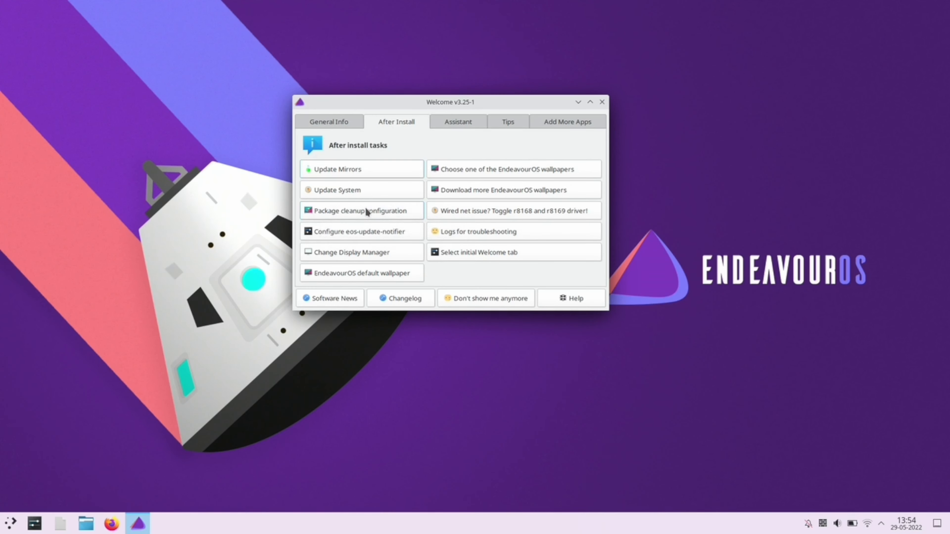
Step: Configure package cleanup to remove uninstalled but still cached packages now, authenticating with the account password
{"action": "left_click", "coordinate": [367, 212]}
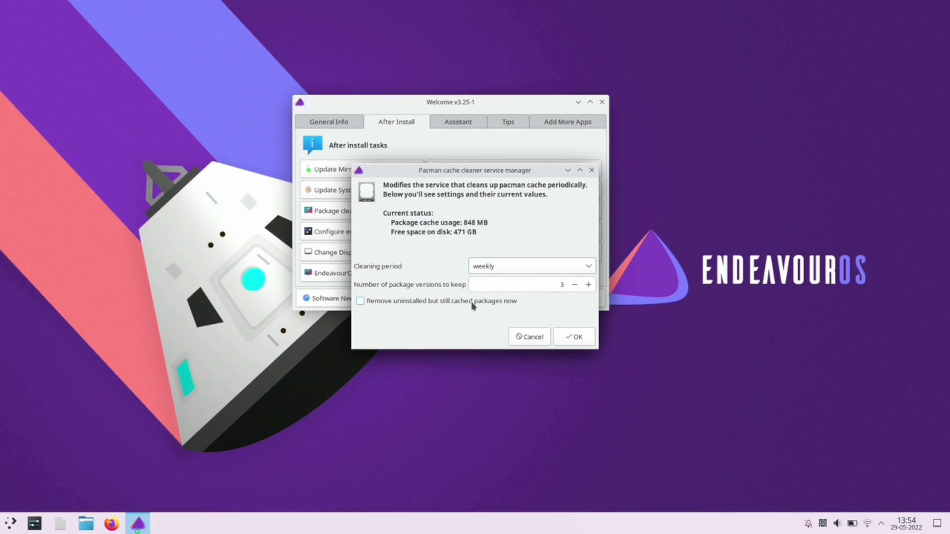
{"action": "left_click", "coordinate": [431, 306]}
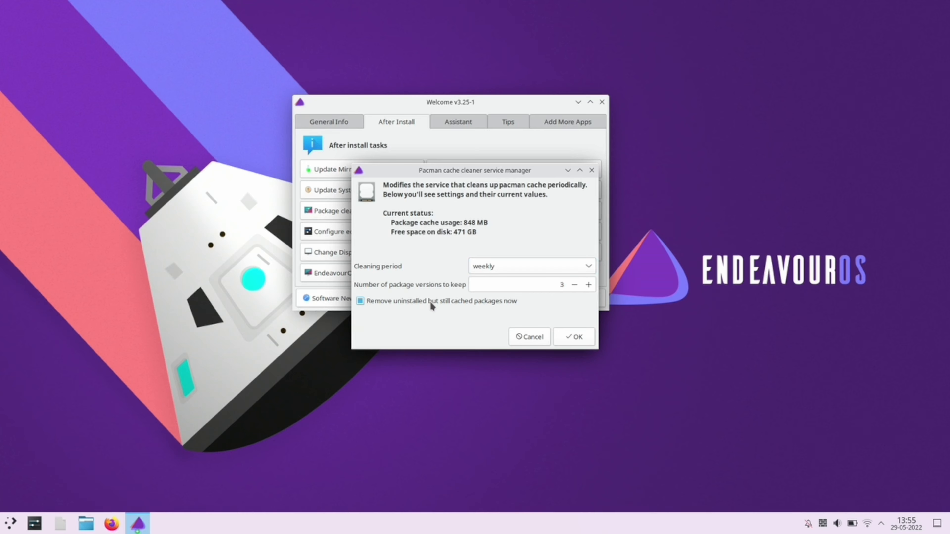
{"action": "left_click", "coordinate": [576, 339]}
{"action": "type", "text": "••••••"}
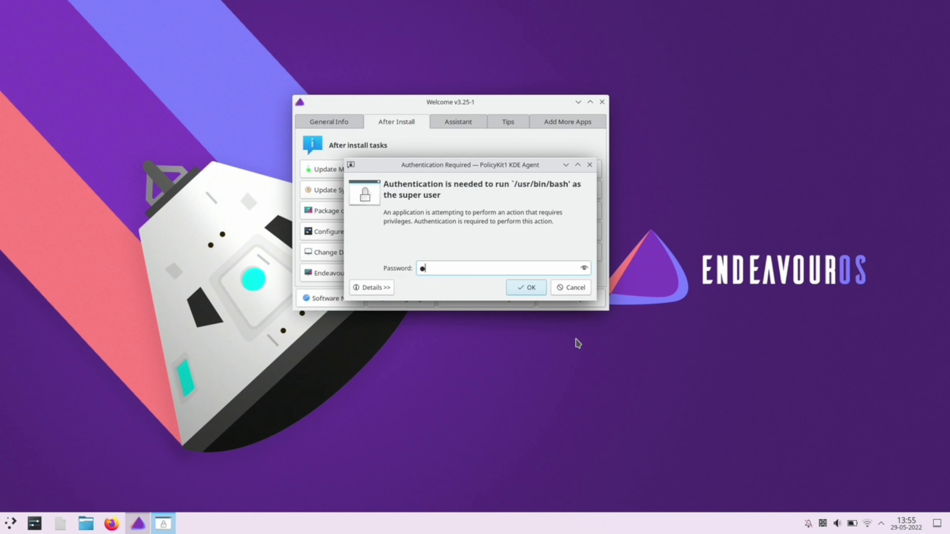
{"action": "type", "text": "••••"}
{"action": "key", "text": "Return"}
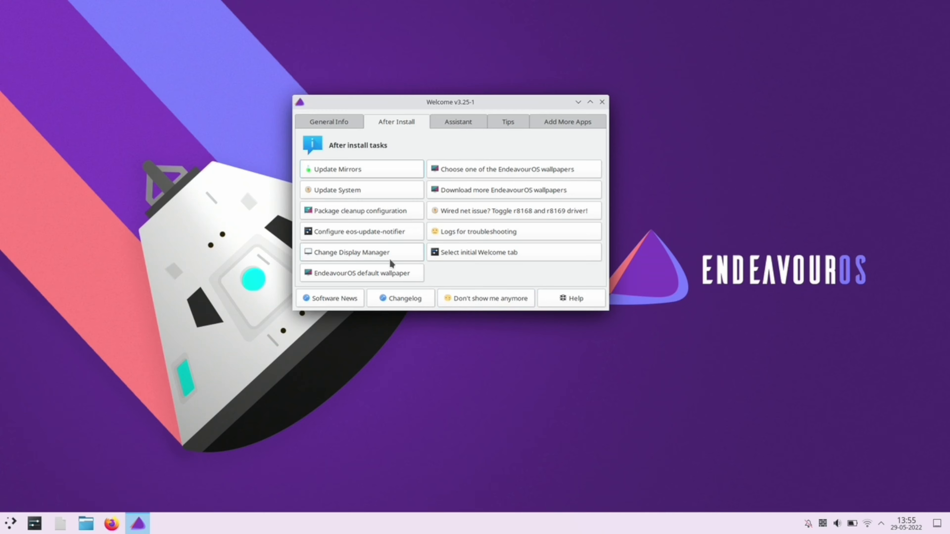
Step: Examine the eos-update-notifier settings, the display manager choices and the EndeavourOS wallpaper chooser, leaving each without changes
{"action": "left_click", "coordinate": [365, 234]}
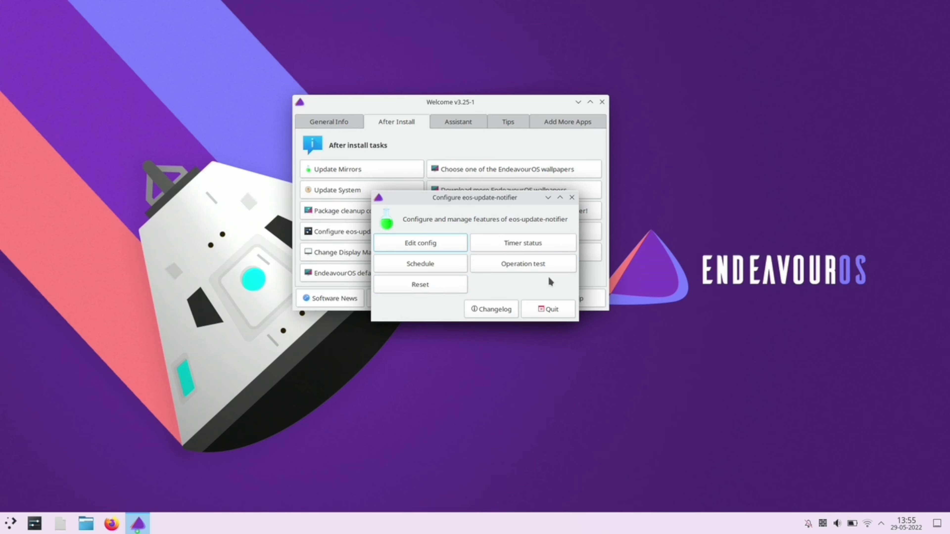
{"action": "left_click", "coordinate": [557, 313]}
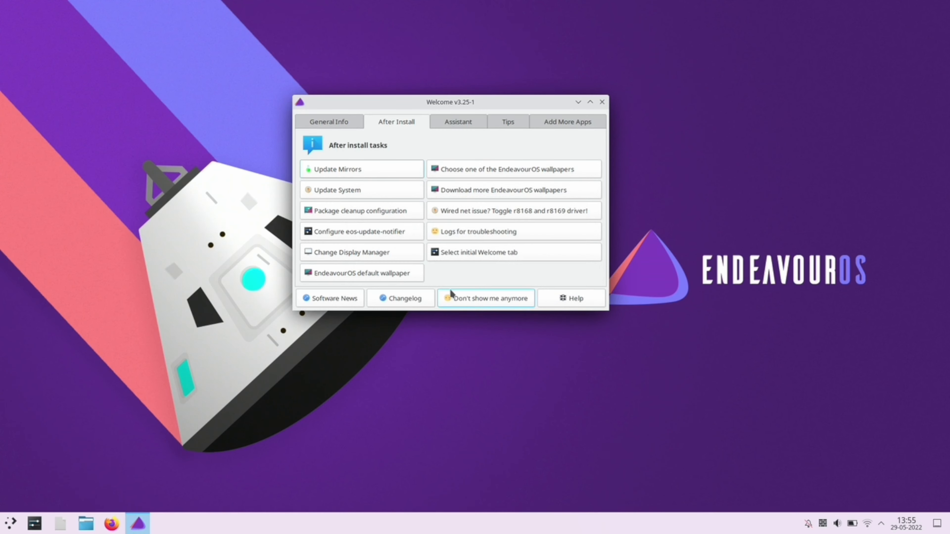
{"action": "left_click", "coordinate": [368, 253]}
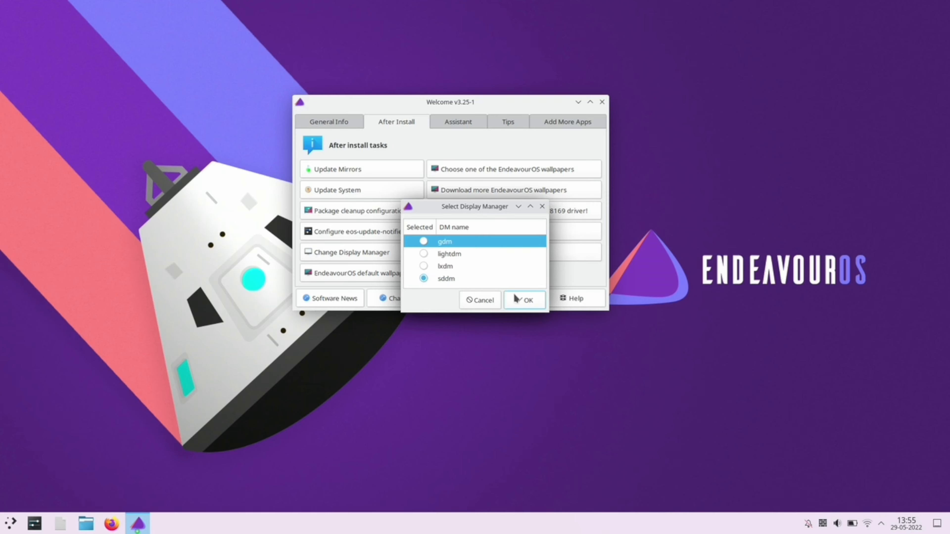
{"action": "left_click", "coordinate": [485, 301]}
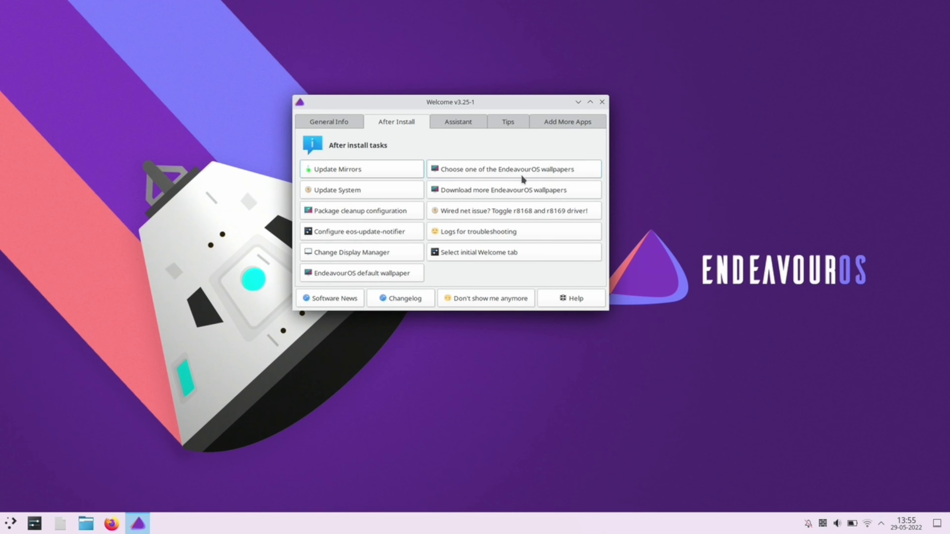
{"action": "left_click", "coordinate": [503, 176]}
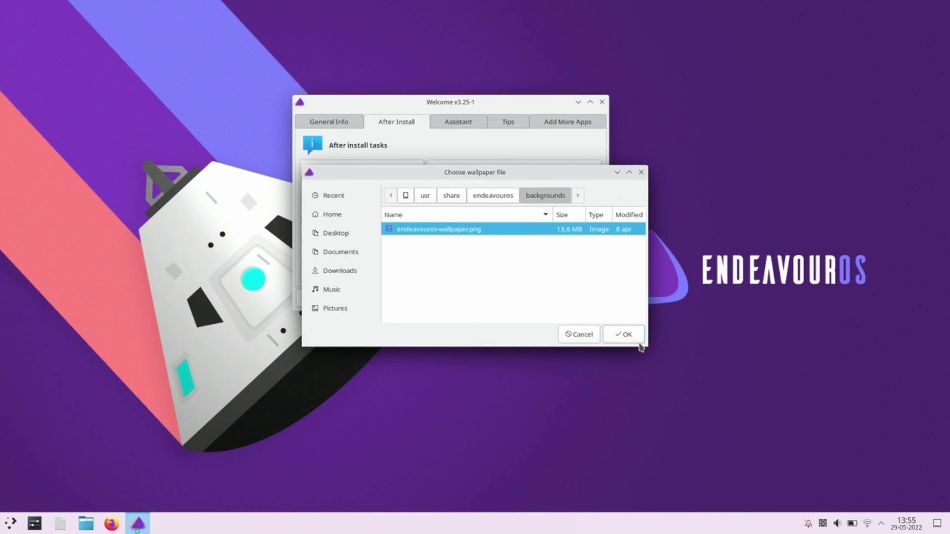
{"action": "left_click", "coordinate": [585, 335]}
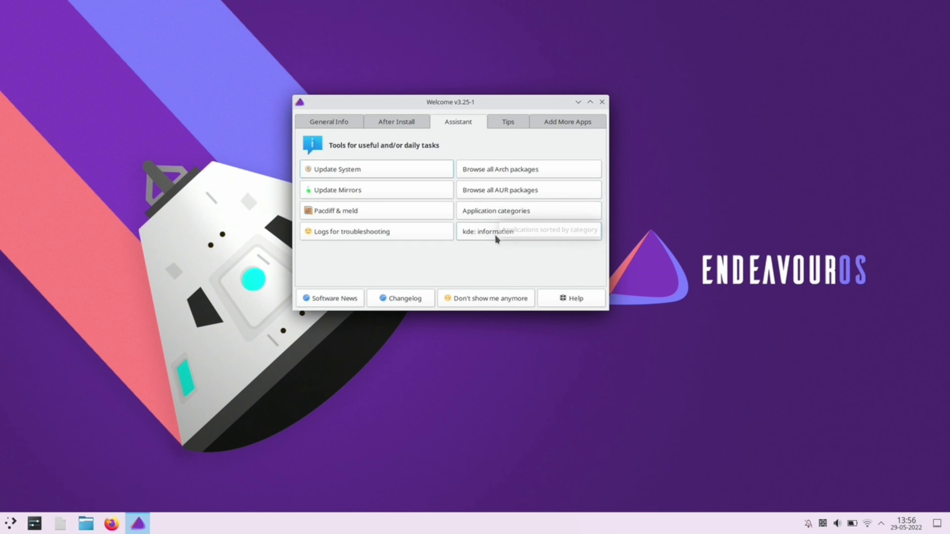
Step: Review the useful tips and the Audio Players and Browsers categories of popular apps to install, and close the QuickStart Installer and Welcome windows
{"action": "left_click", "coordinate": [509, 125]}
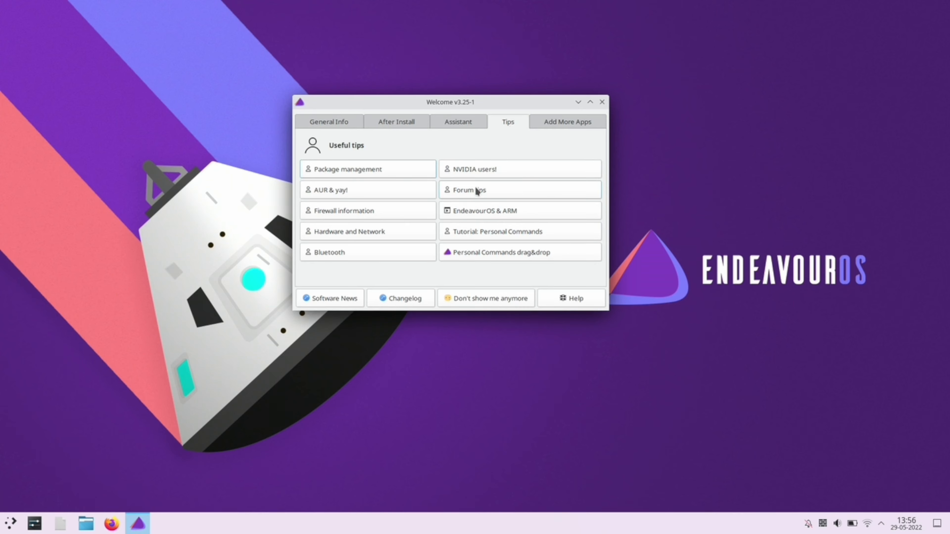
{"action": "left_click", "coordinate": [570, 125]}
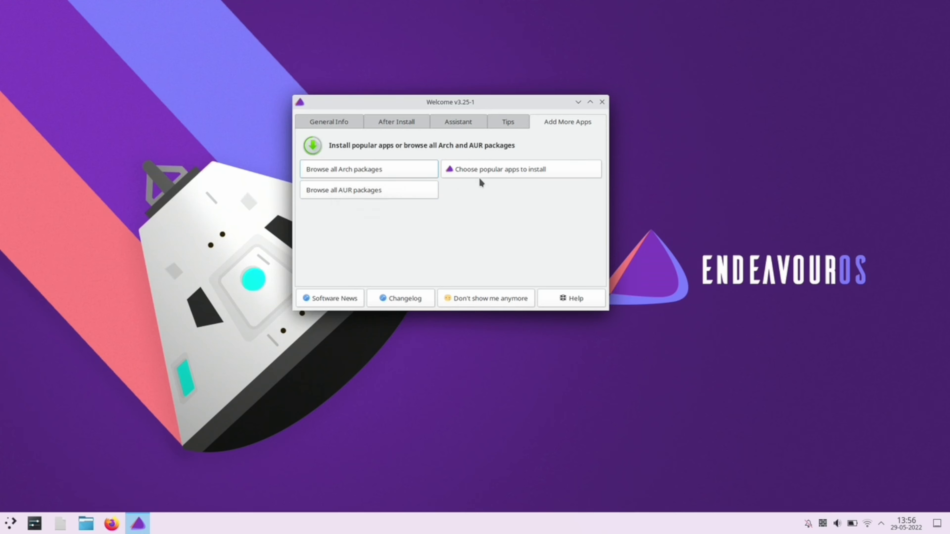
{"action": "left_click", "coordinate": [533, 172]}
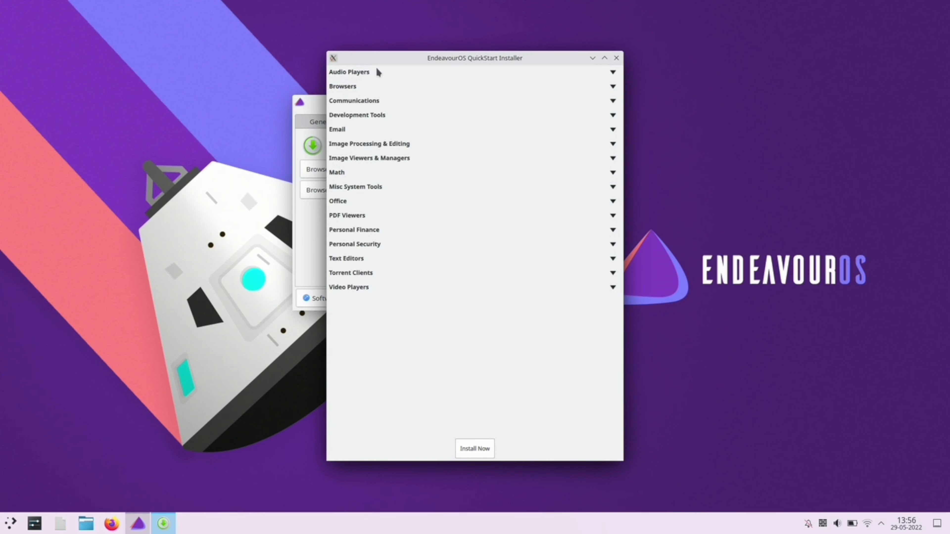
{"action": "left_click", "coordinate": [613, 73]}
{"action": "left_click", "coordinate": [612, 73]}
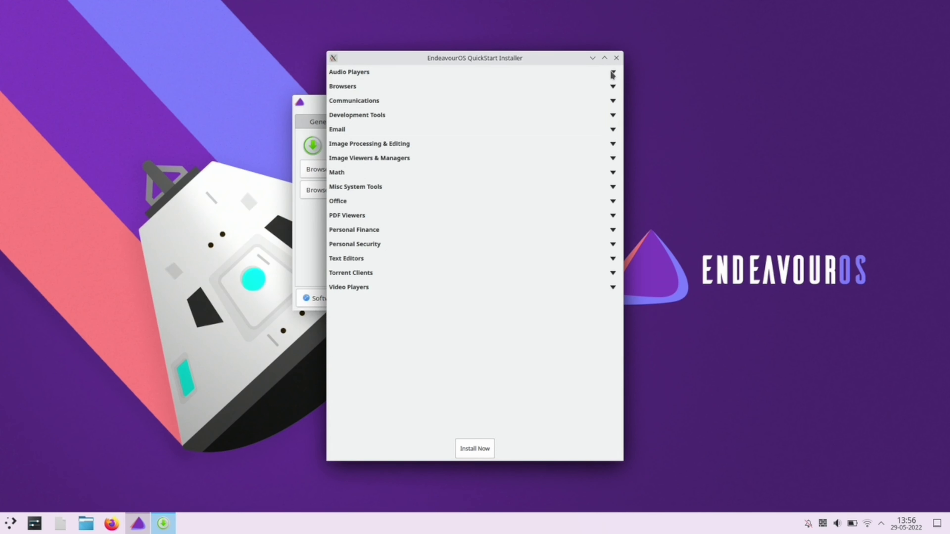
{"action": "left_click", "coordinate": [612, 87]}
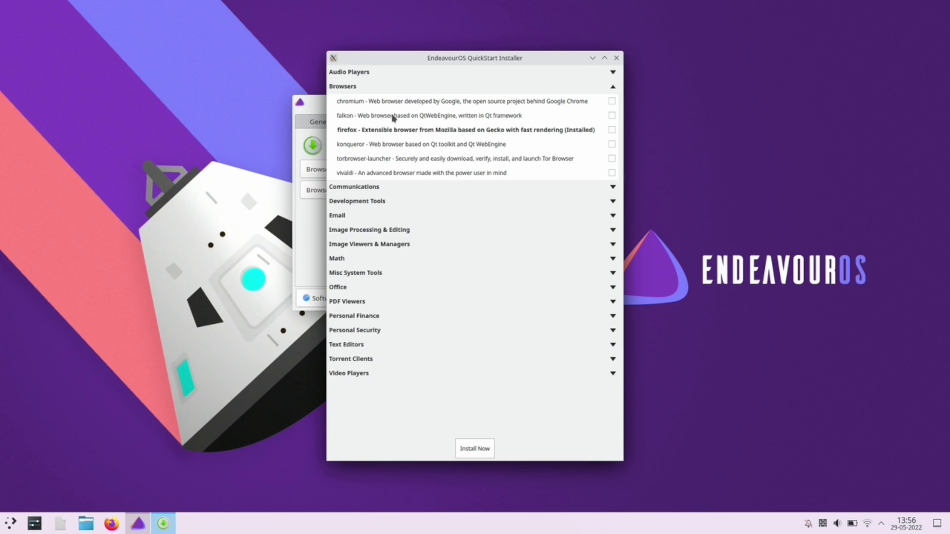
{"action": "left_click", "coordinate": [612, 87]}
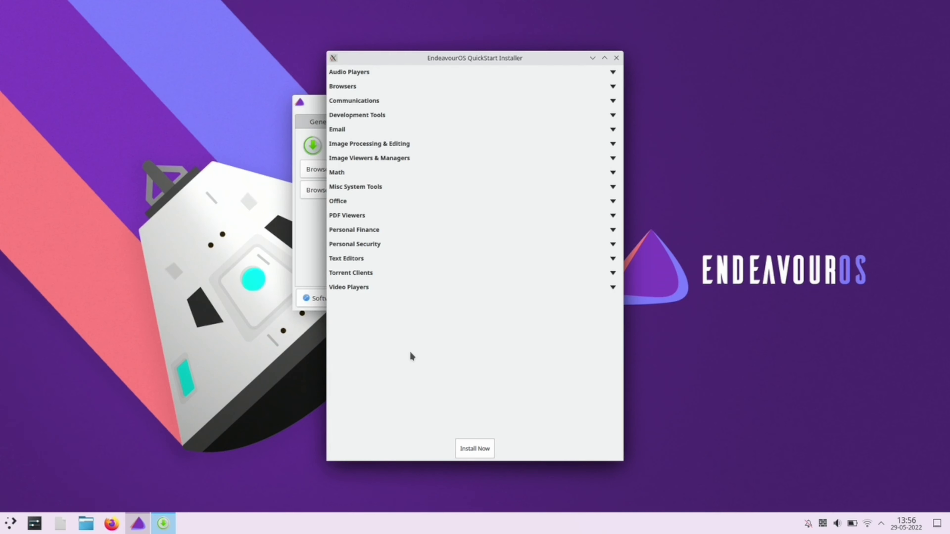
{"action": "left_click", "coordinate": [616, 57]}
{"action": "left_click", "coordinate": [602, 102]}
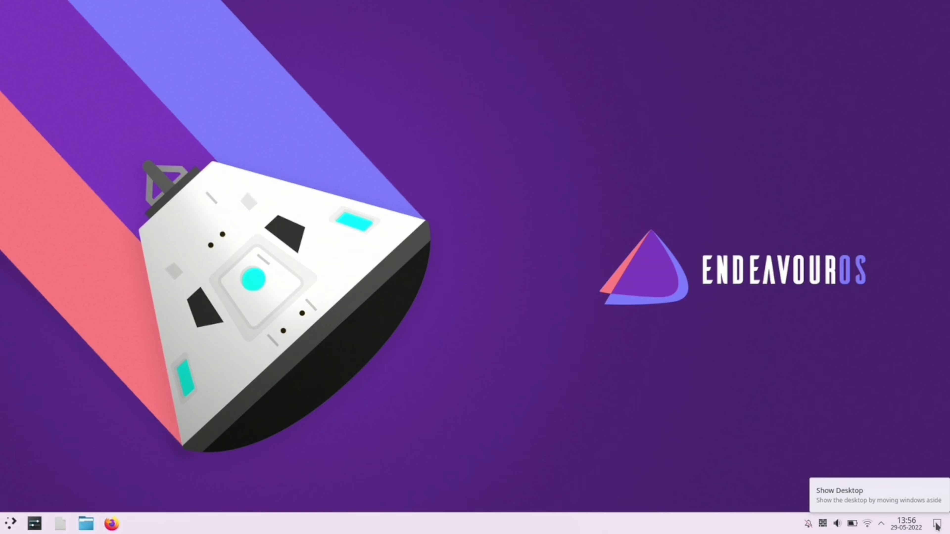
Step: Examine the desktop's calendar and hidden system tray items, closing each again, and check the remaining tray indicators
{"action": "left_click", "coordinate": [902, 528]}
{"action": "left_click", "coordinate": [902, 528]}
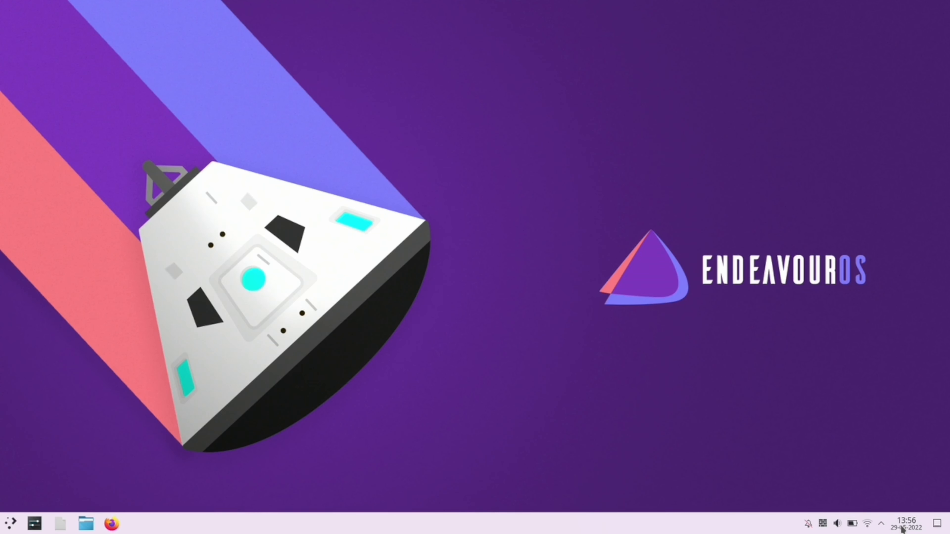
{"action": "left_click", "coordinate": [883, 526]}
{"action": "left_click", "coordinate": [883, 526]}
{"action": "mouse_move", "coordinate": [851, 525]}
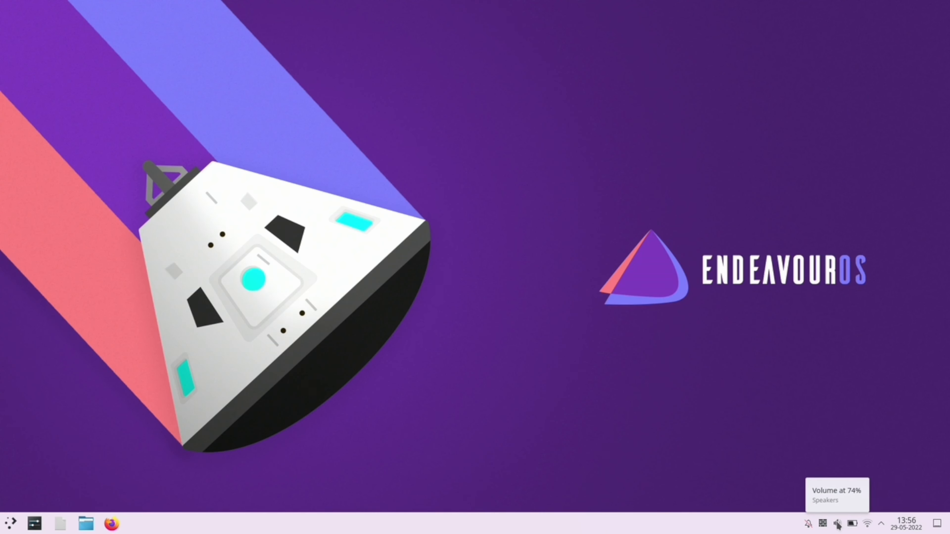